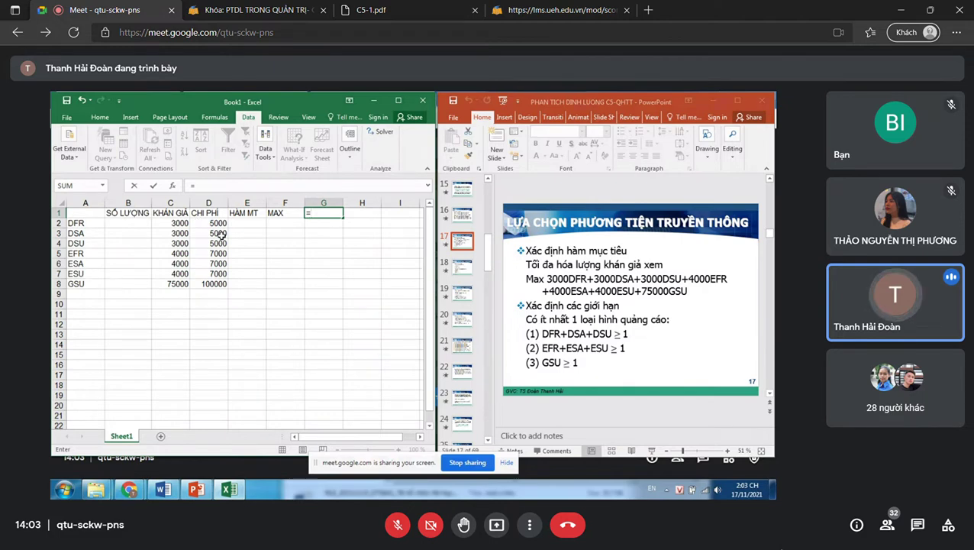
Find the SUMPRODUCT function by name and insert it into the formula in cell G1
{"action": "left_click", "coordinate": [103, 186]}
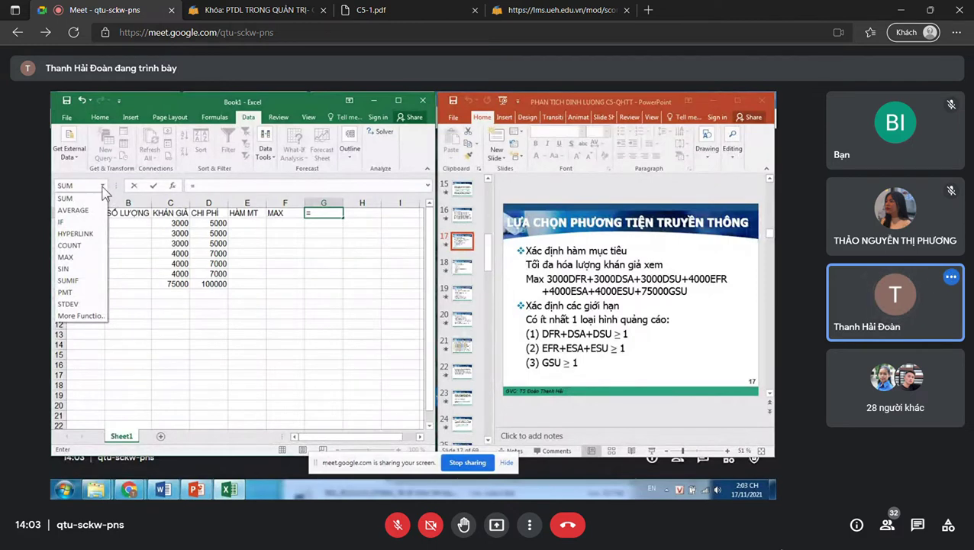
{"action": "left_click", "coordinate": [90, 314]}
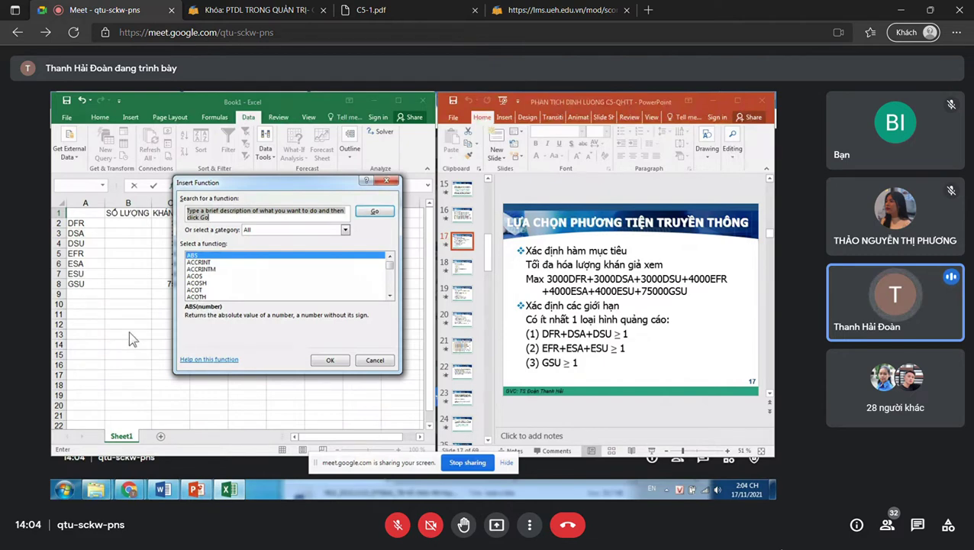
{"action": "type", "text": "SUM"}
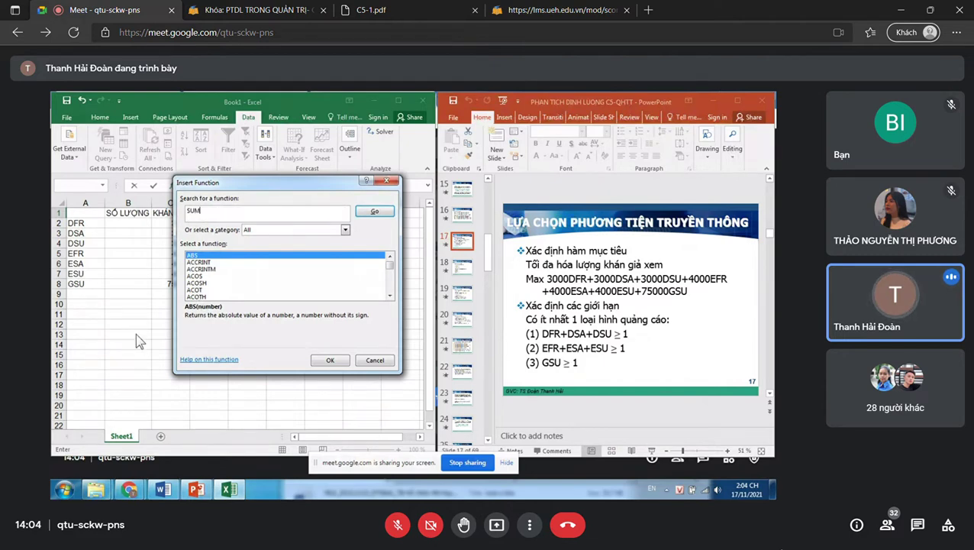
{"action": "type", "text": "PRO"}
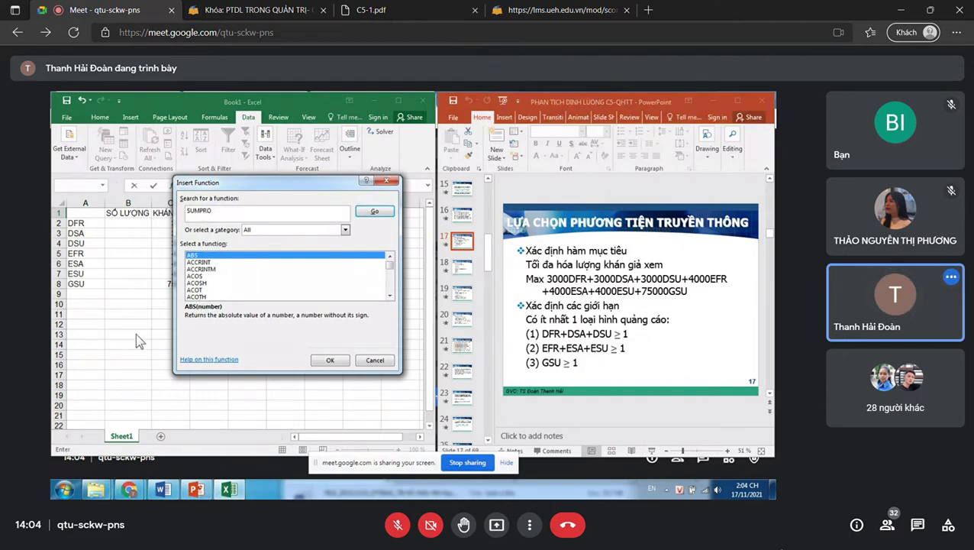
{"action": "type", "text": "DUCT"}
{"action": "key", "text": "Return"}
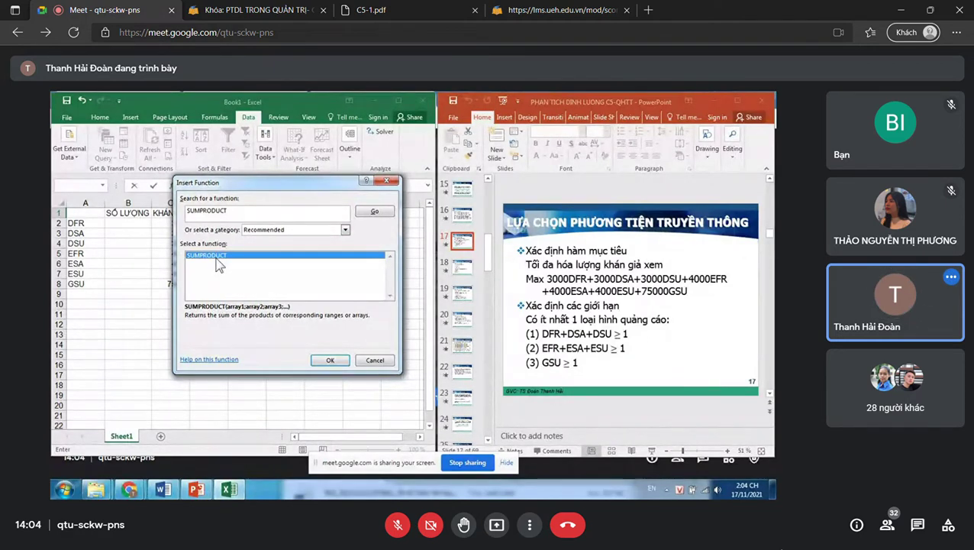
{"action": "left_click", "coordinate": [324, 359]}
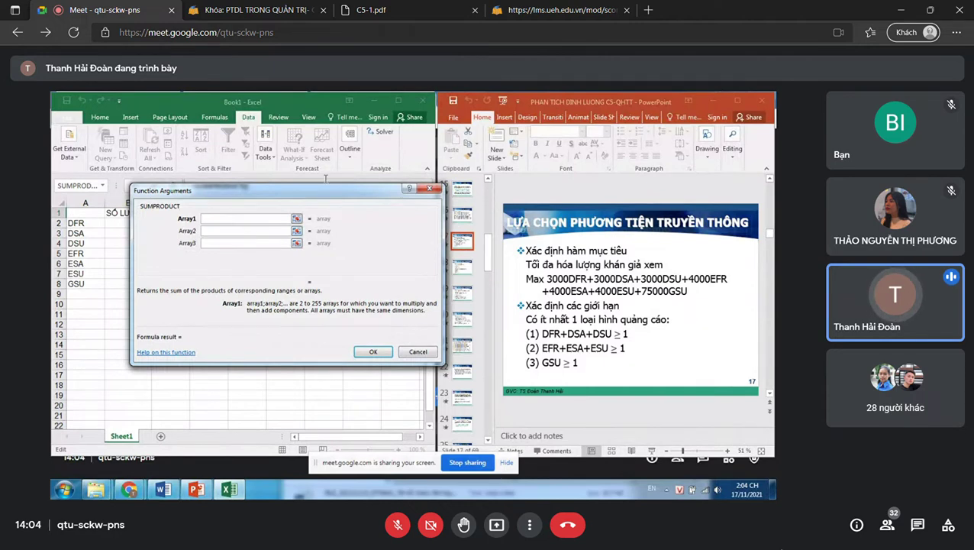
Set the SUMPRODUCT arrays to the audience values C2:C8 and the quantity cells B2:B8, and complete the G1 formula
{"action": "left_click_drag", "start_coordinate": [322, 197], "coordinate": [422, 159]}
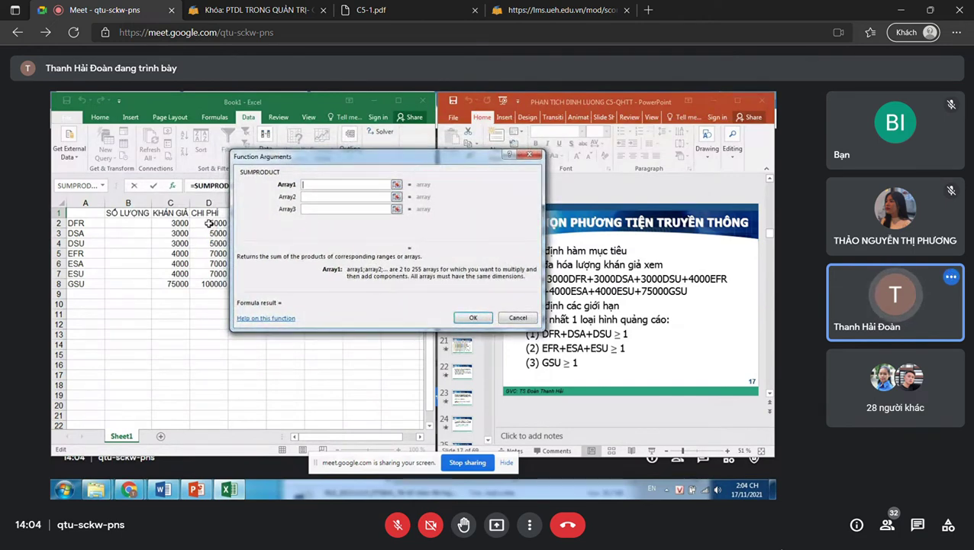
{"action": "mouse_move", "coordinate": [208, 223]}
{"action": "left_mouse_down"}
{"action": "mouse_move", "coordinate": [213, 282]}
{"action": "mouse_move", "coordinate": [212, 223]}
{"action": "left_mouse_up"}
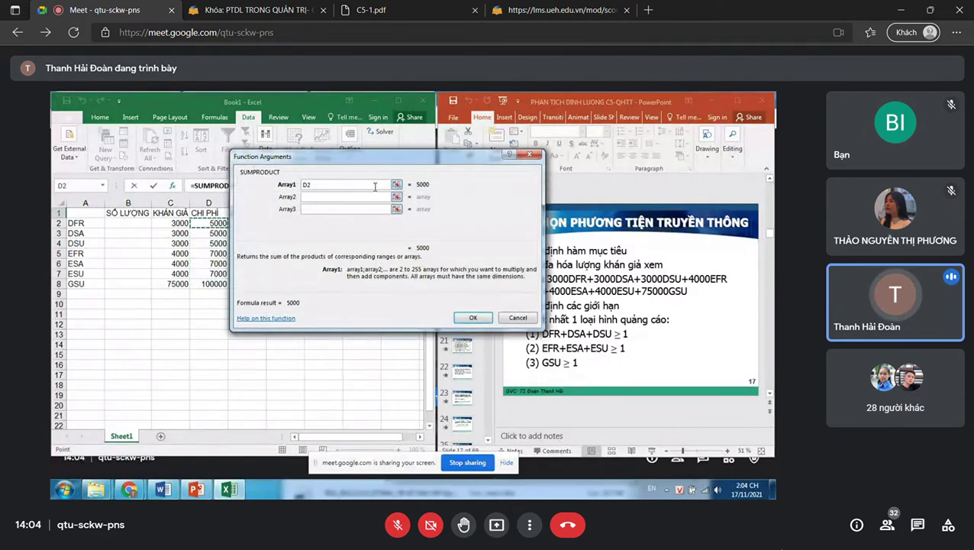
{"action": "key", "text": "BackSpace"}
{"action": "key", "text": "BackSpace"}
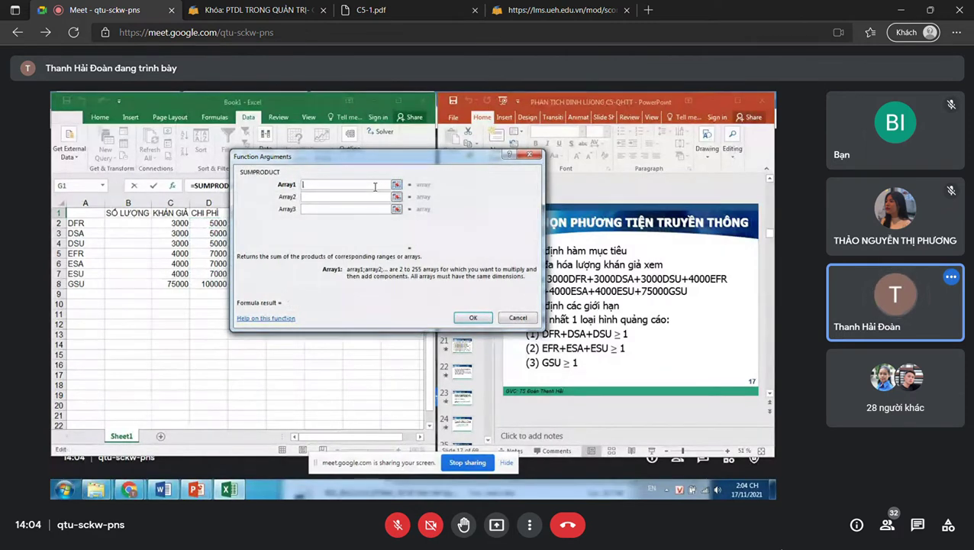
{"action": "left_click", "coordinate": [179, 223]}
{"action": "left_click_drag", "start_coordinate": [179, 222], "coordinate": [183, 284]}
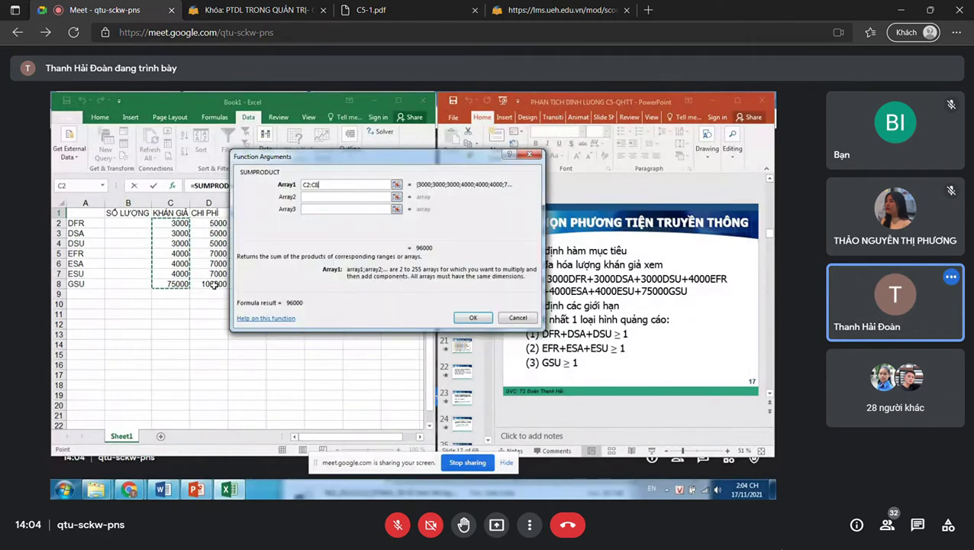
{"action": "left_click", "coordinate": [311, 197]}
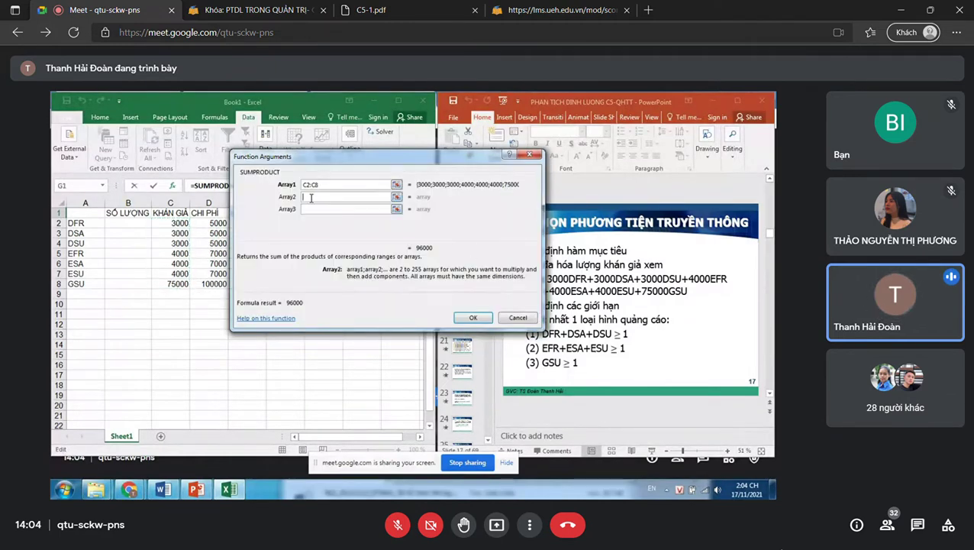
{"action": "left_click_drag", "start_coordinate": [135, 222], "coordinate": [139, 281]}
{"action": "left_click", "coordinate": [474, 320]}
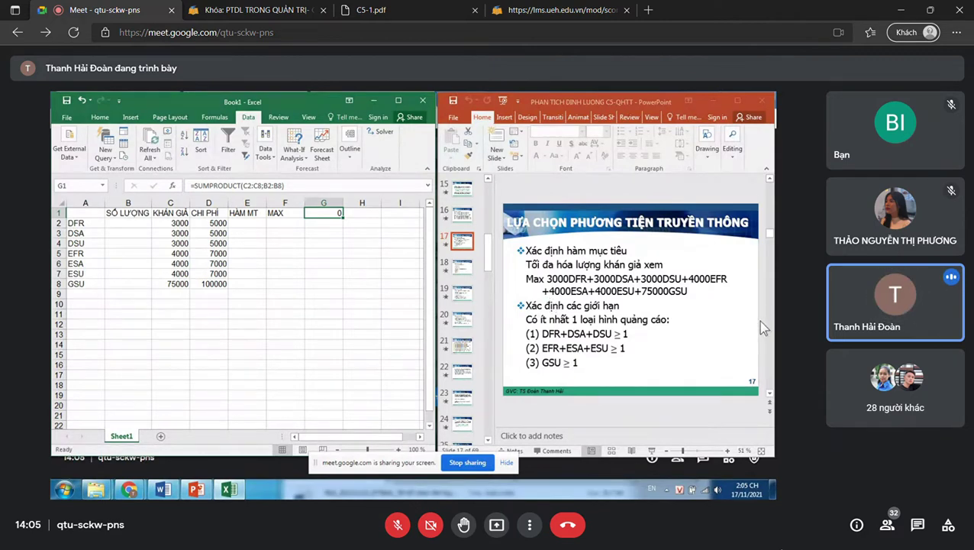
Enter the label "GIỚI HẠN" in cell E2 for the constraints section
{"action": "left_click", "coordinate": [252, 224]}
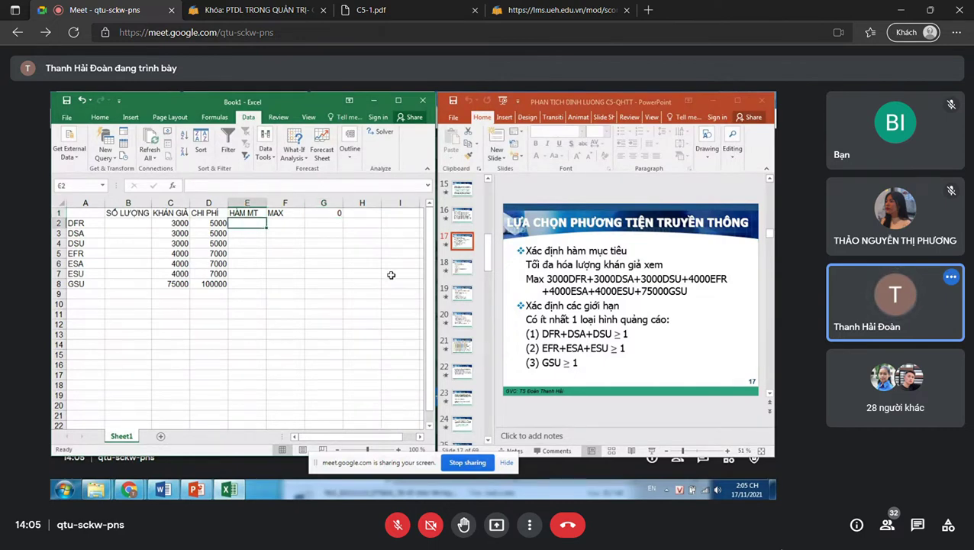
{"action": "type", "text": "GIO"}
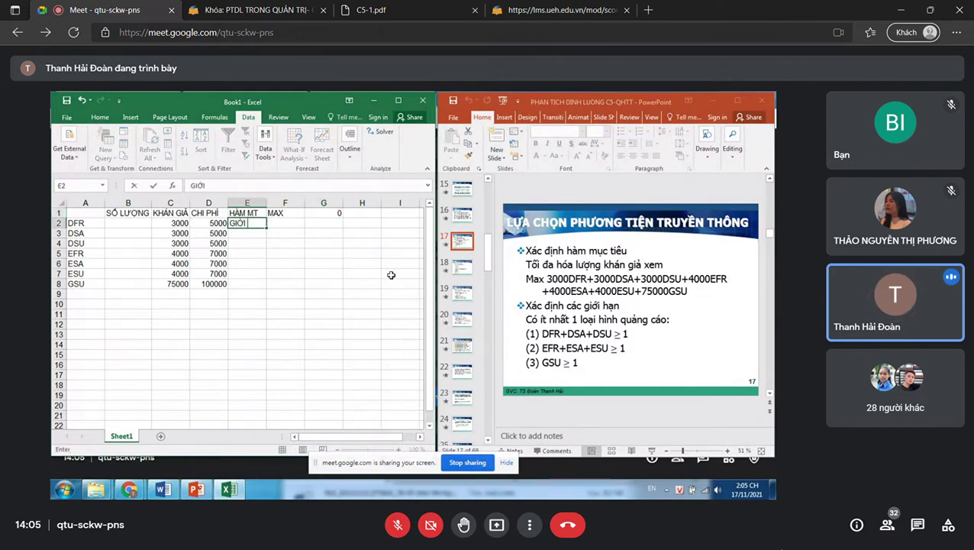
{"action": "type", "text": "I HAN"}
{"action": "left_click", "coordinate": [289, 235]}
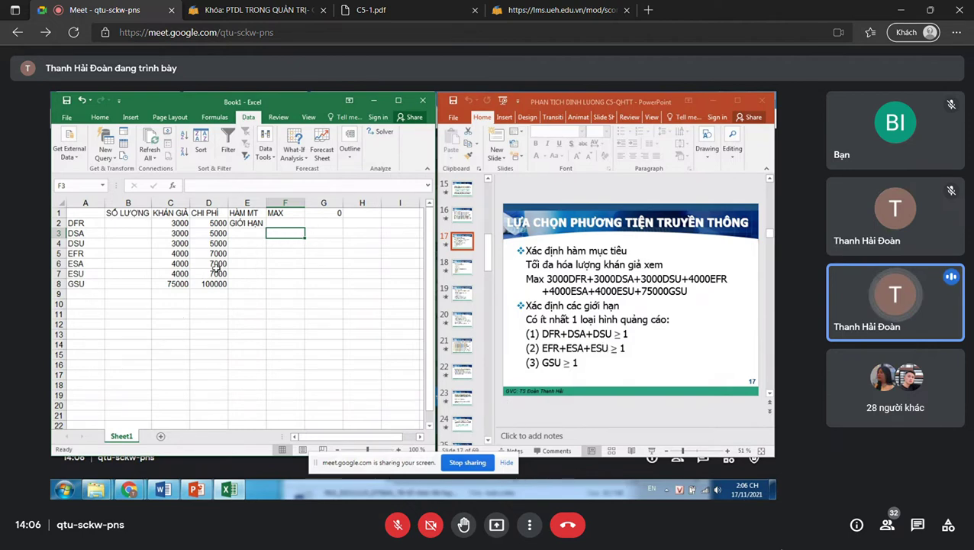
Begin a formula in cell F3 for the first constraint
{"action": "left_click", "coordinate": [117, 222]}
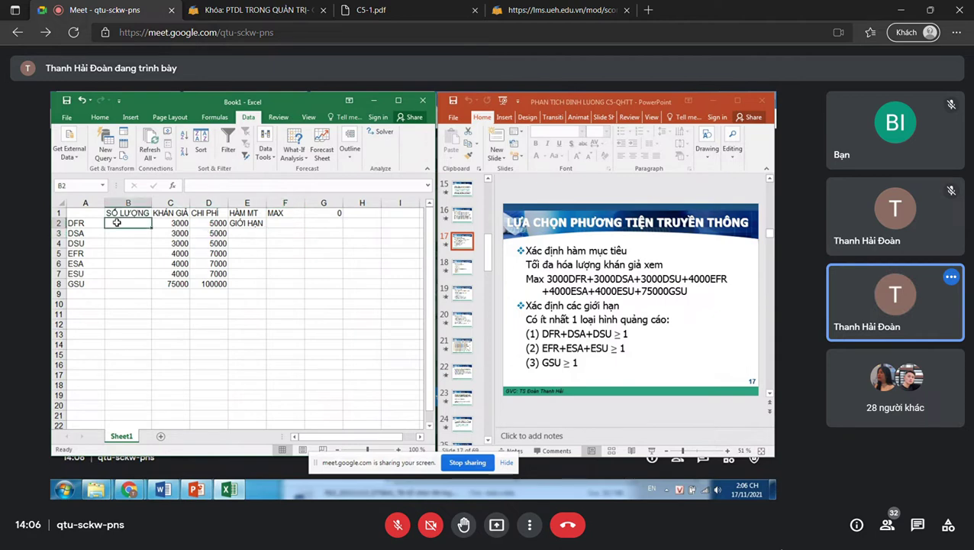
{"action": "left_click", "coordinate": [289, 233]}
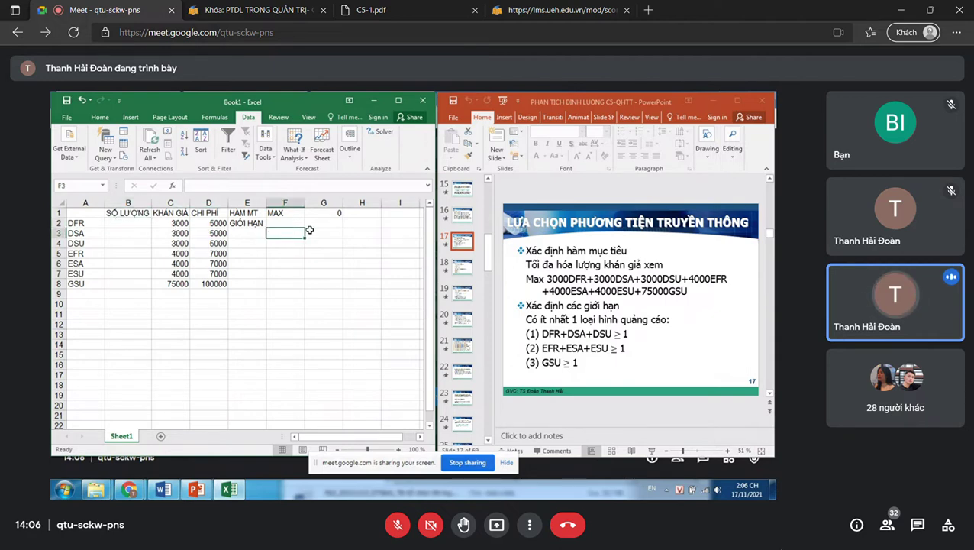
{"action": "type", "text": "="}
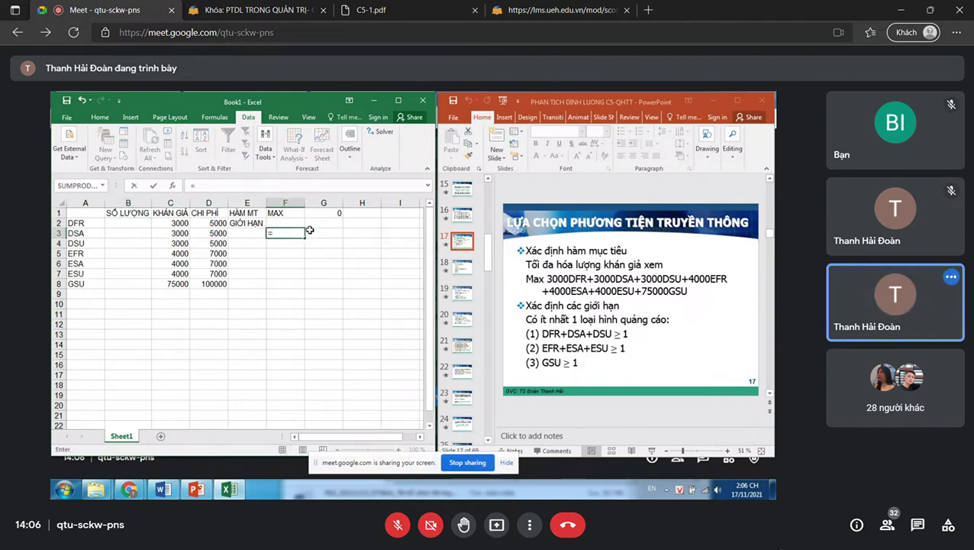
{"action": "left_click", "coordinate": [131, 221]}
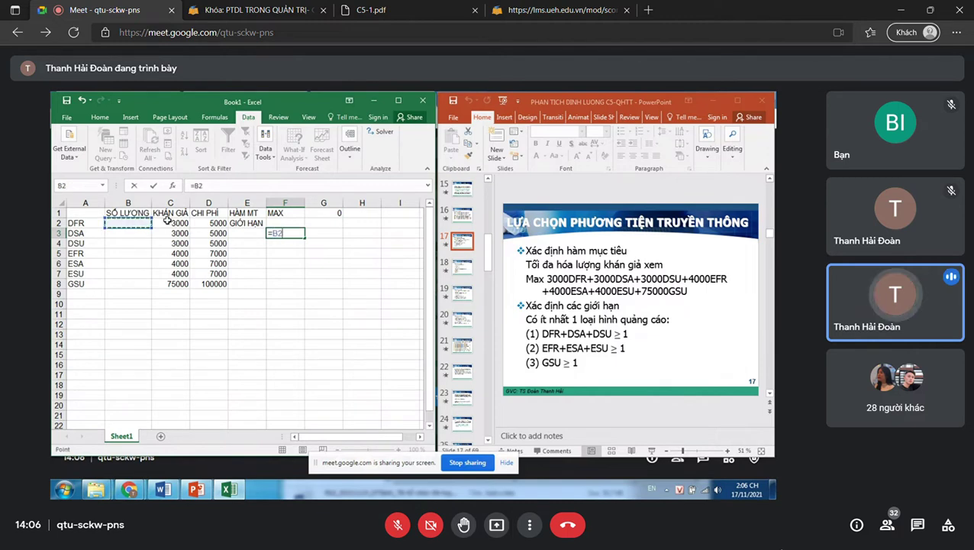
{"action": "type", "text": "+"}
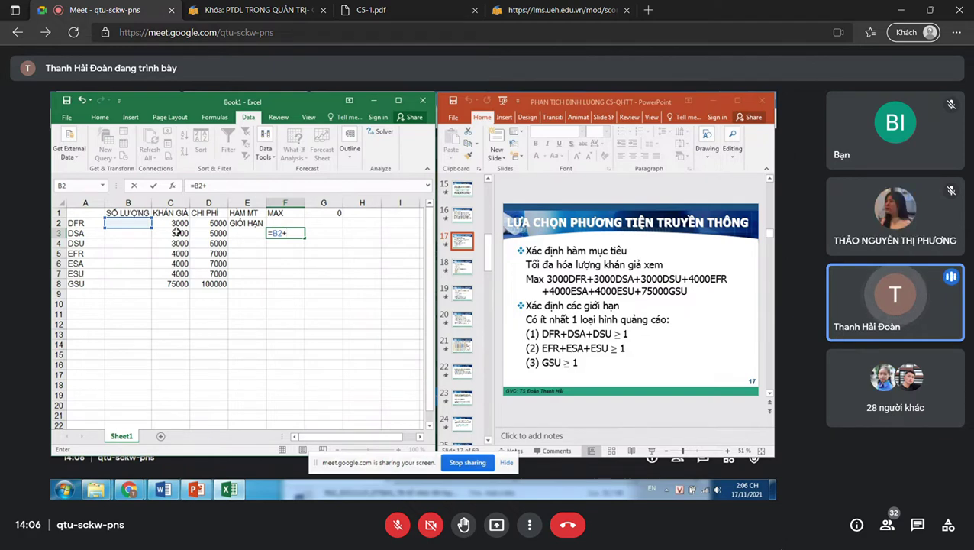
{"action": "key", "text": "BackSpace"}
{"action": "key", "text": "BackSpace"}
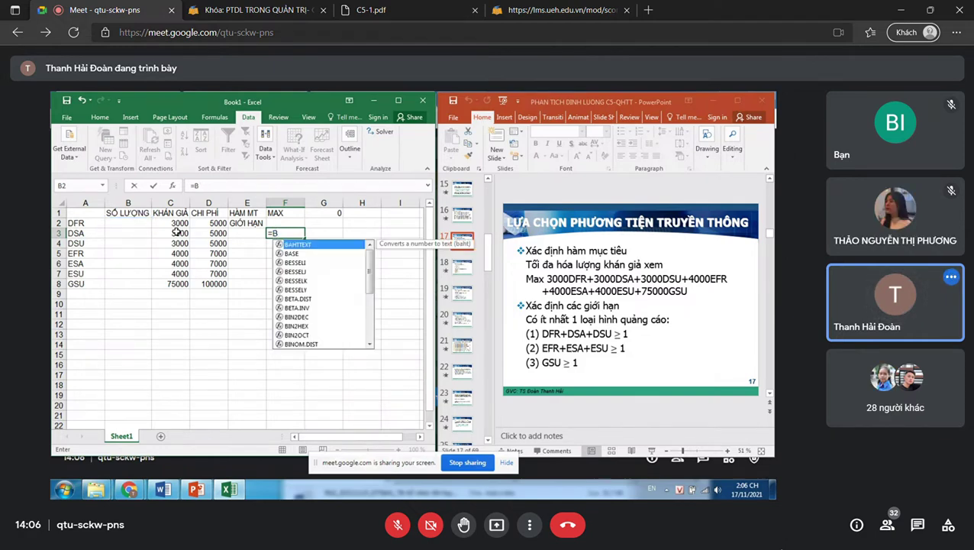
{"action": "key", "text": "BackSpace"}
{"action": "left_click_drag", "start_coordinate": [142, 224], "coordinate": [144, 240]}
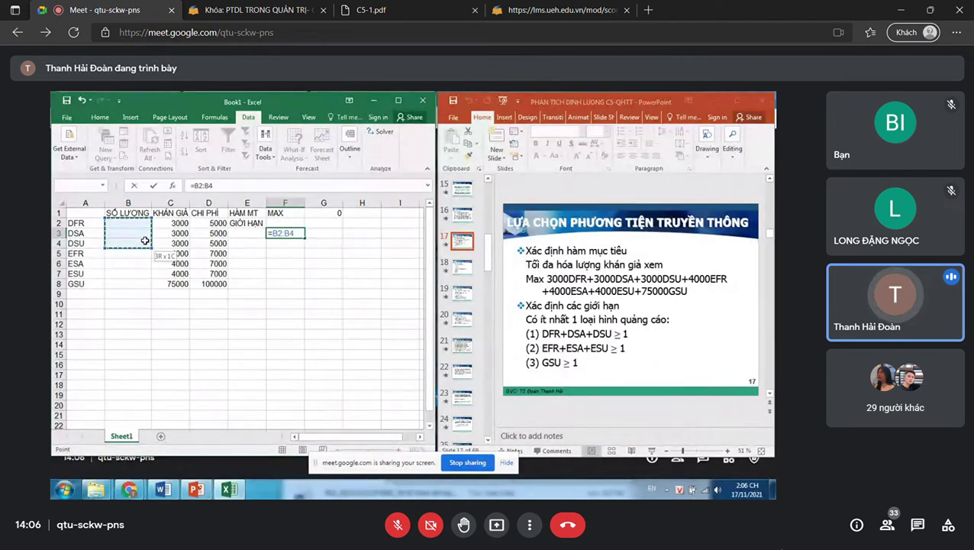
{"action": "left_click_drag", "start_coordinate": [144, 240], "coordinate": [144, 227]}
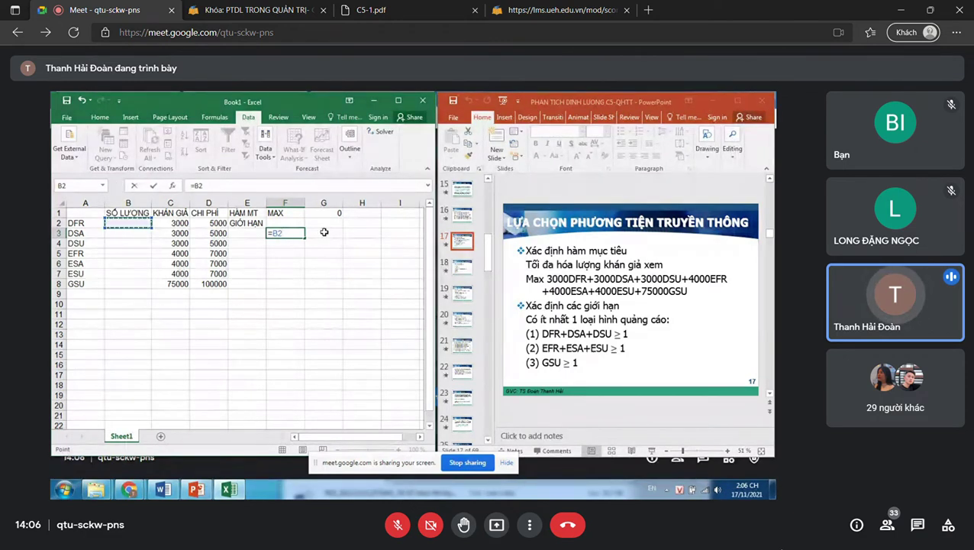
{"action": "key", "text": "BackSpace"}
{"action": "key", "text": "BackSpace"}
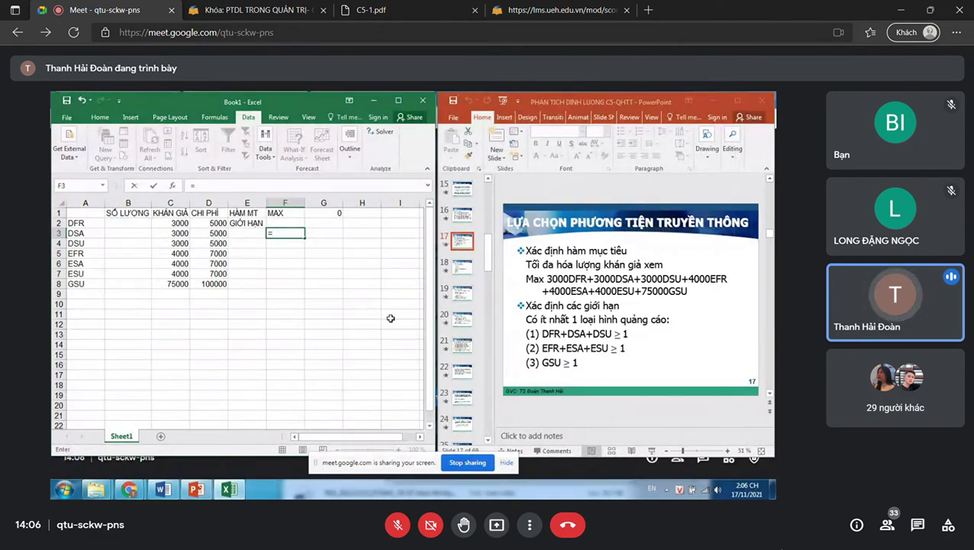
Complete the F3 formula as a SUM of the DFR, DSA and DSU quantity cells, B2:B4
{"action": "left_click", "coordinate": [102, 185]}
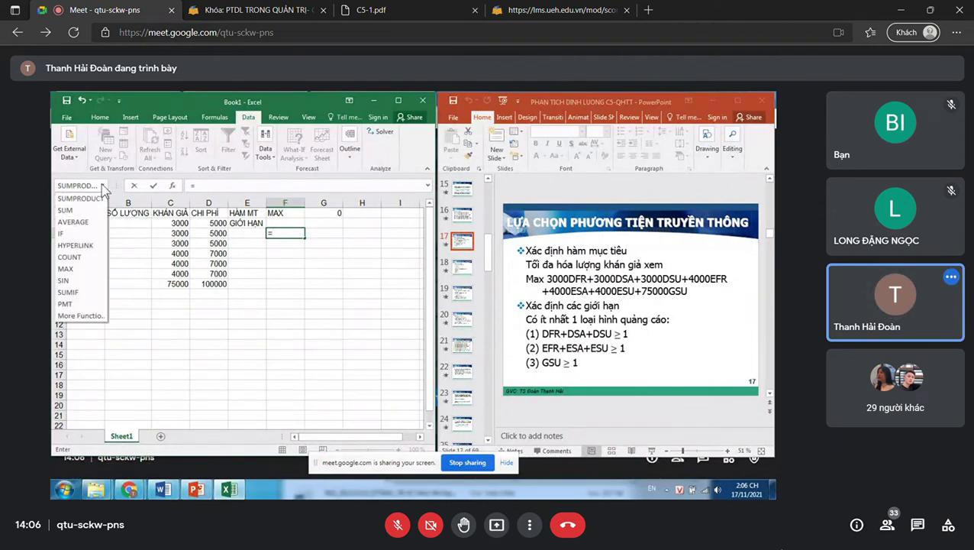
{"action": "left_click", "coordinate": [67, 210]}
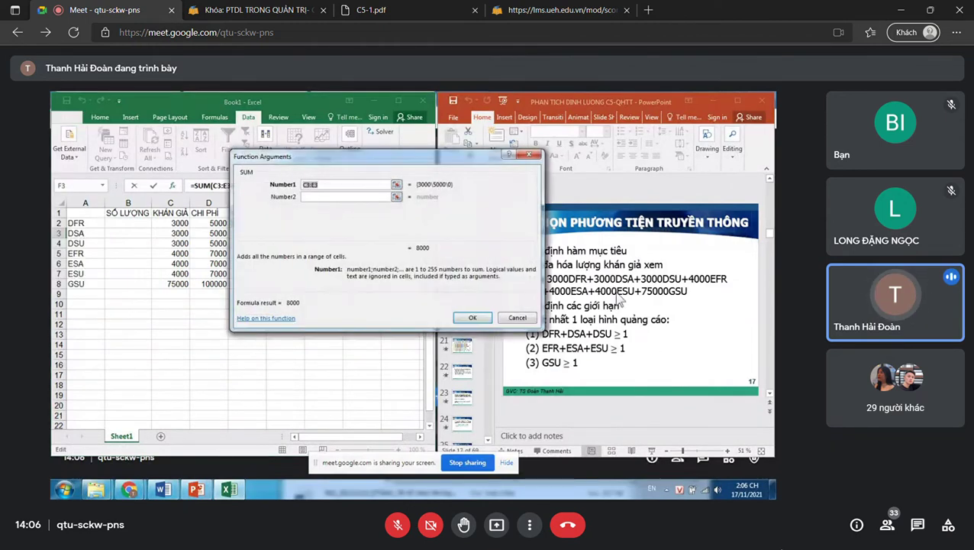
{"action": "left_click_drag", "start_coordinate": [140, 222], "coordinate": [146, 243]}
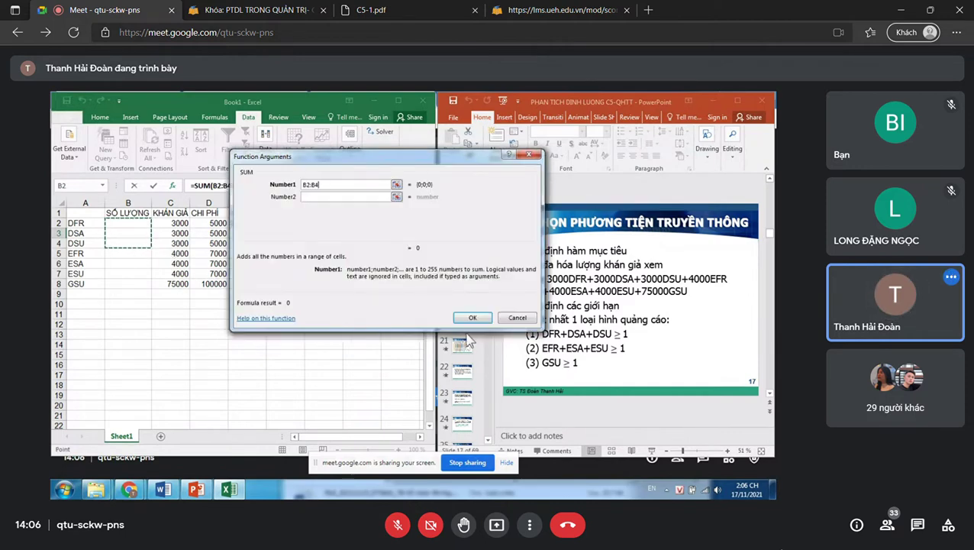
{"action": "left_click", "coordinate": [471, 318]}
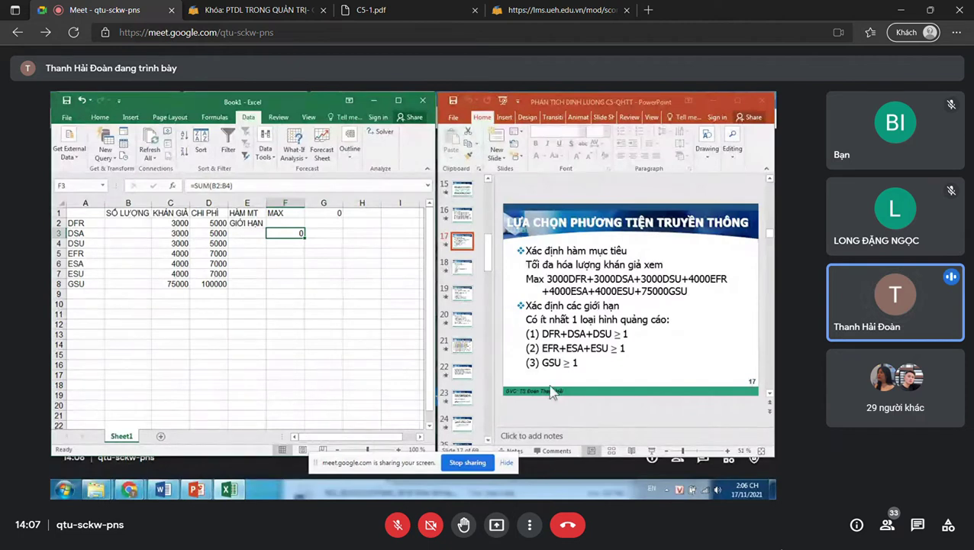
Try to enter the formula =B5:B7 in cell F4
{"action": "left_click", "coordinate": [290, 243]}
{"action": "type", "text": "="}
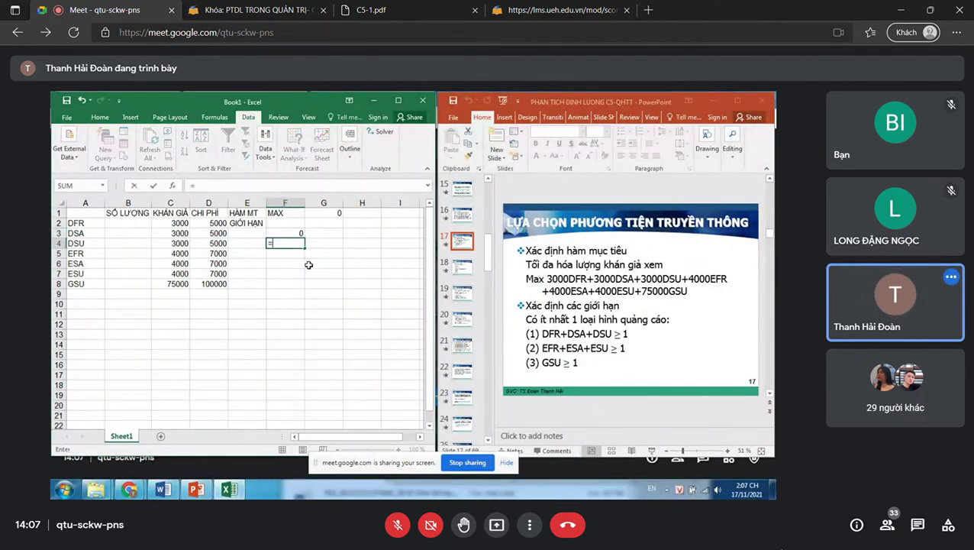
{"action": "left_click", "coordinate": [136, 252]}
{"action": "left_click_drag", "start_coordinate": [136, 253], "coordinate": [140, 275]}
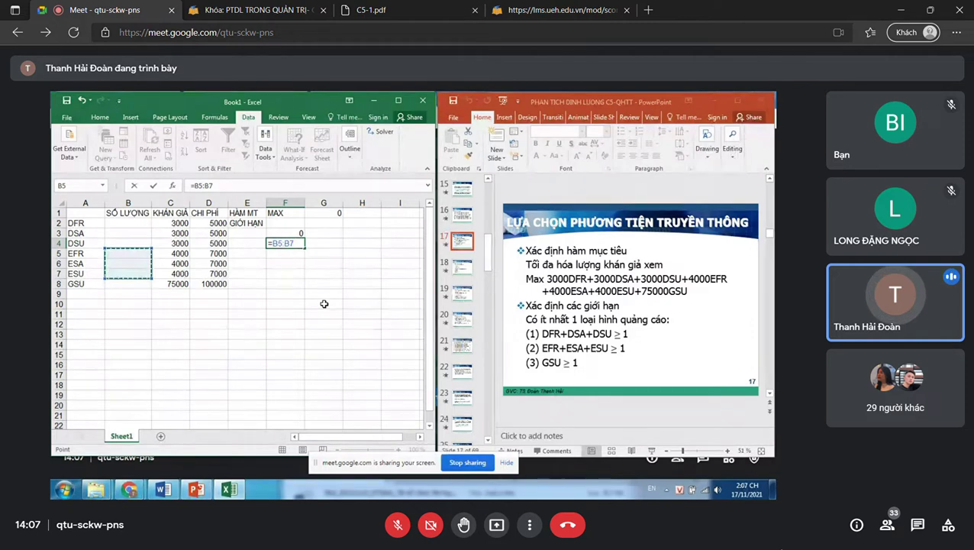
{"action": "key", "text": "Return"}
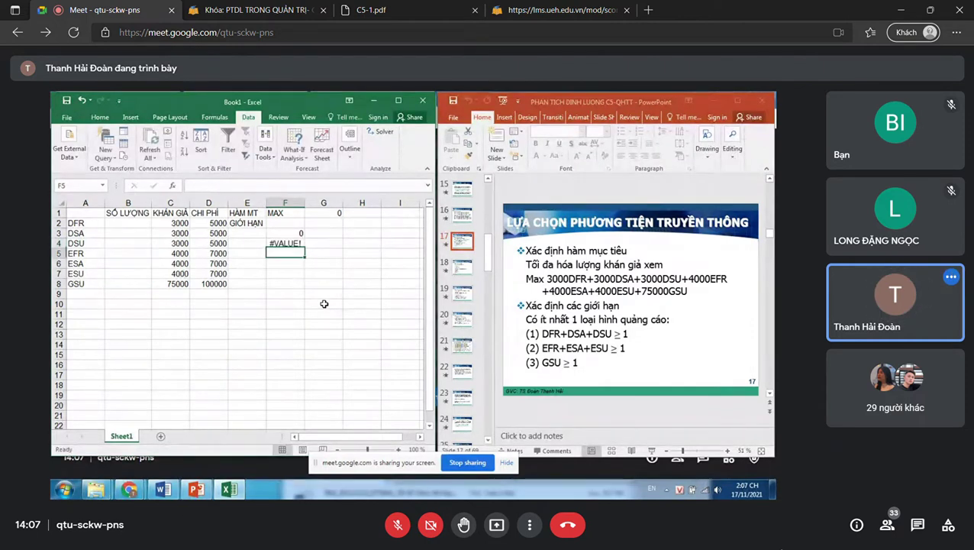
Replace the F4 formula with a SUM of the EFR, ESA and ESU quantity cells, B5:B7
{"action": "left_click", "coordinate": [299, 243]}
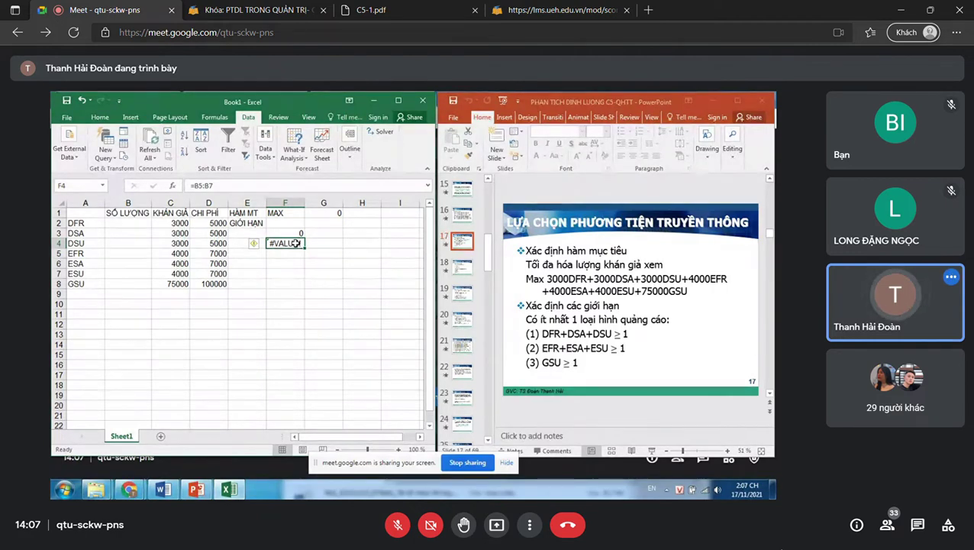
{"action": "type", "text": "="}
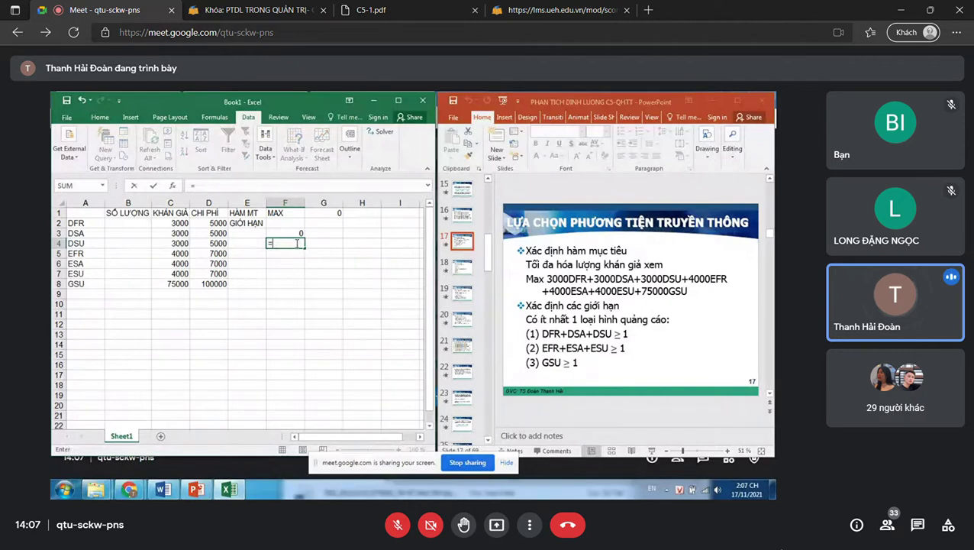
{"action": "left_click", "coordinate": [66, 187]}
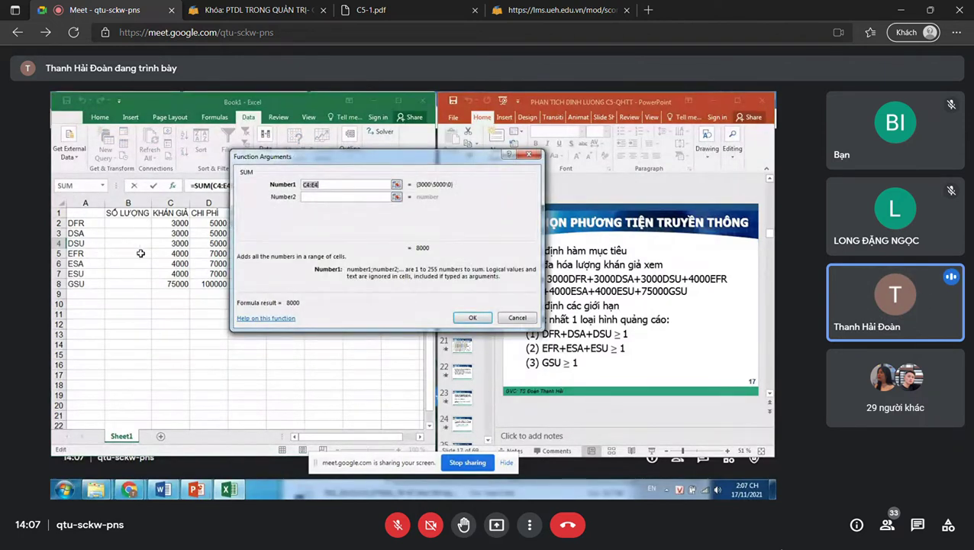
{"action": "left_click_drag", "start_coordinate": [141, 253], "coordinate": [143, 272]}
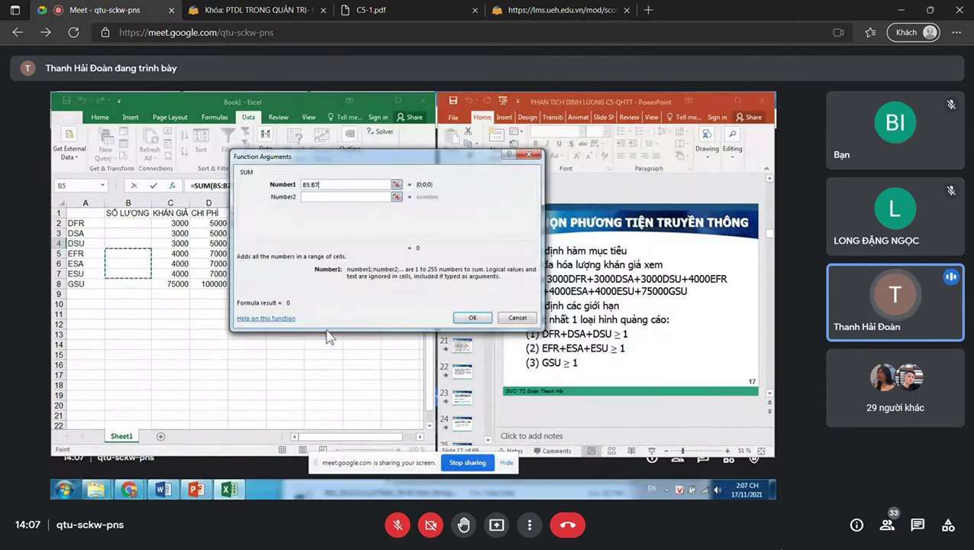
{"action": "left_click", "coordinate": [485, 328]}
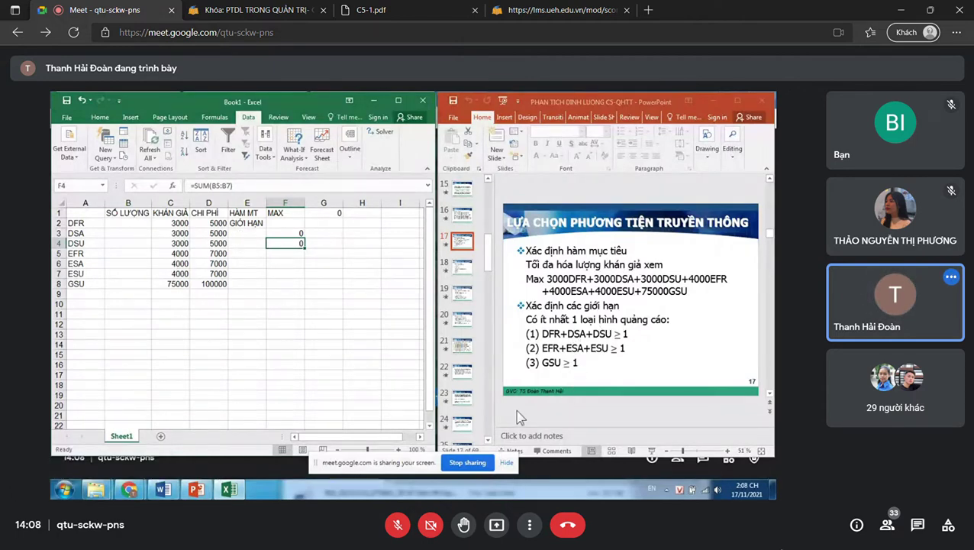
Enter =B8 in cell F5 for the minimum GSU constraint
{"action": "left_click", "coordinate": [291, 255]}
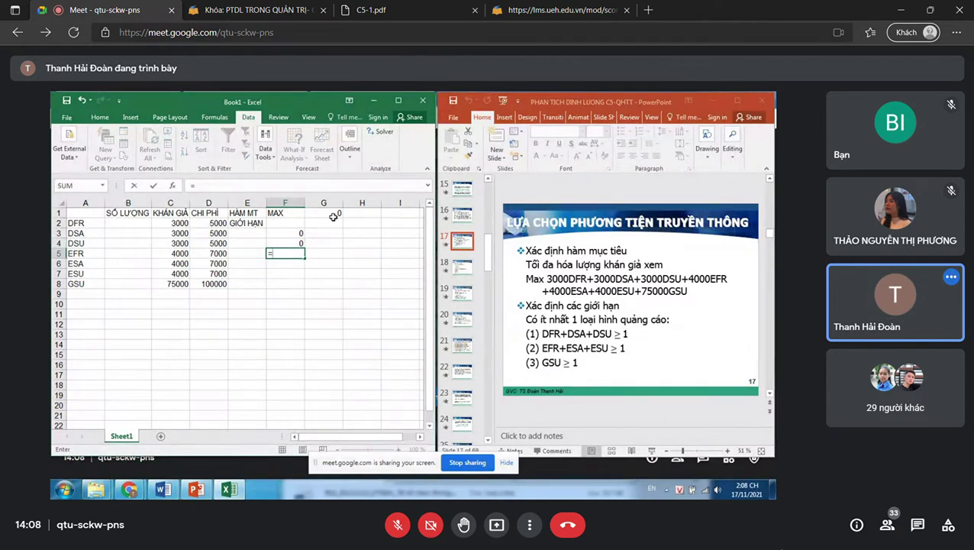
{"action": "left_click", "coordinate": [129, 288]}
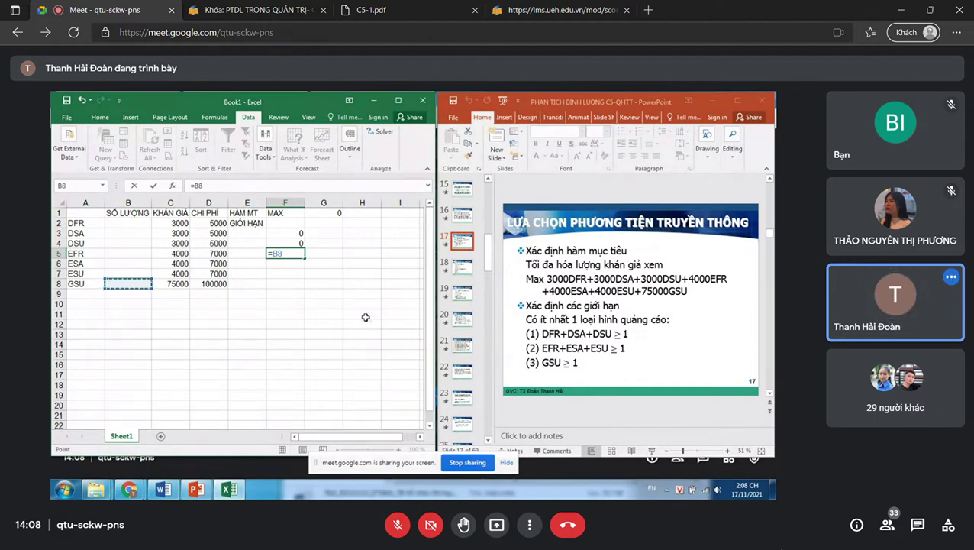
{"action": "key", "text": "Return"}
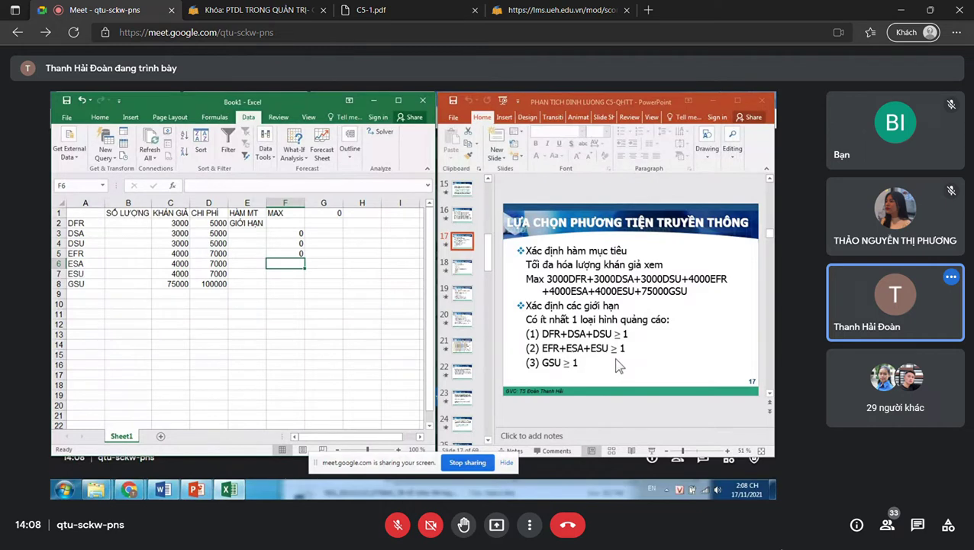
Show slide 18 and enter its daytime ad constraints (4) to (6) as =B2, =B3 and =B4 in cells F6, F7 and F8
{"action": "left_click", "coordinate": [461, 271]}
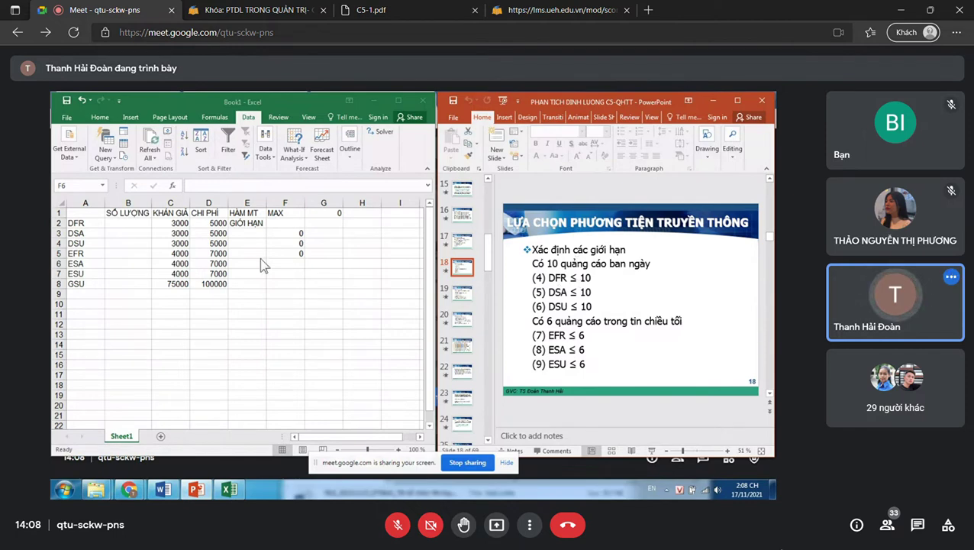
{"action": "left_click", "coordinate": [294, 262]}
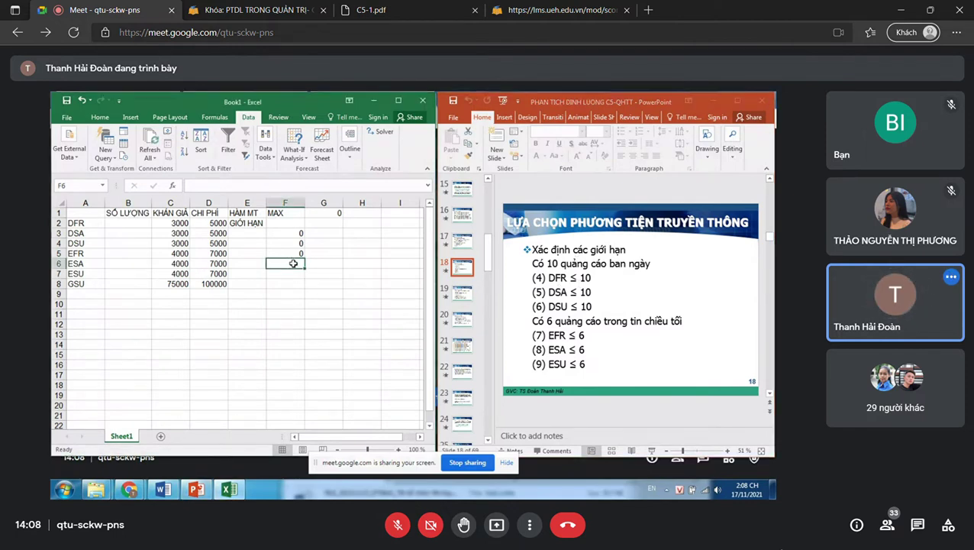
{"action": "type", "text": "="}
{"action": "left_click", "coordinate": [121, 223]}
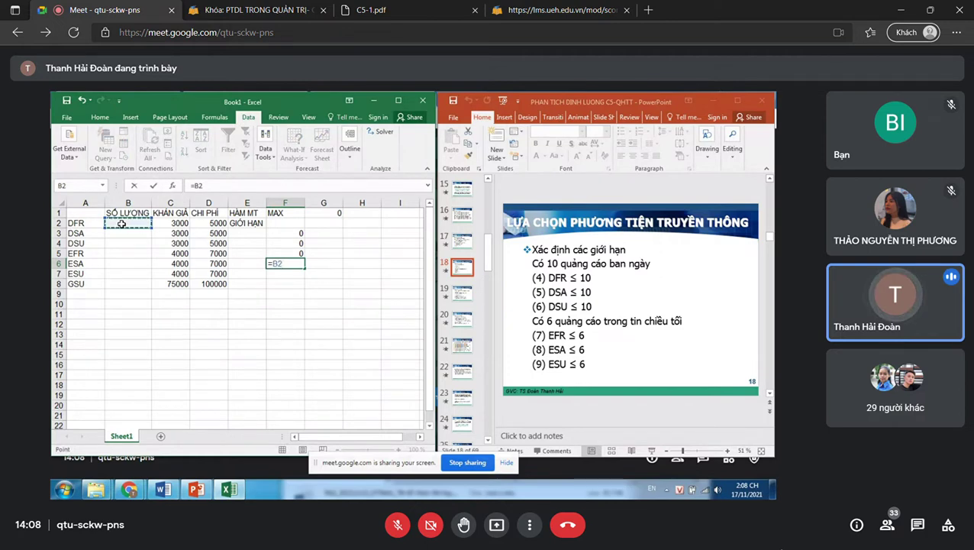
{"action": "key", "text": "Return"}
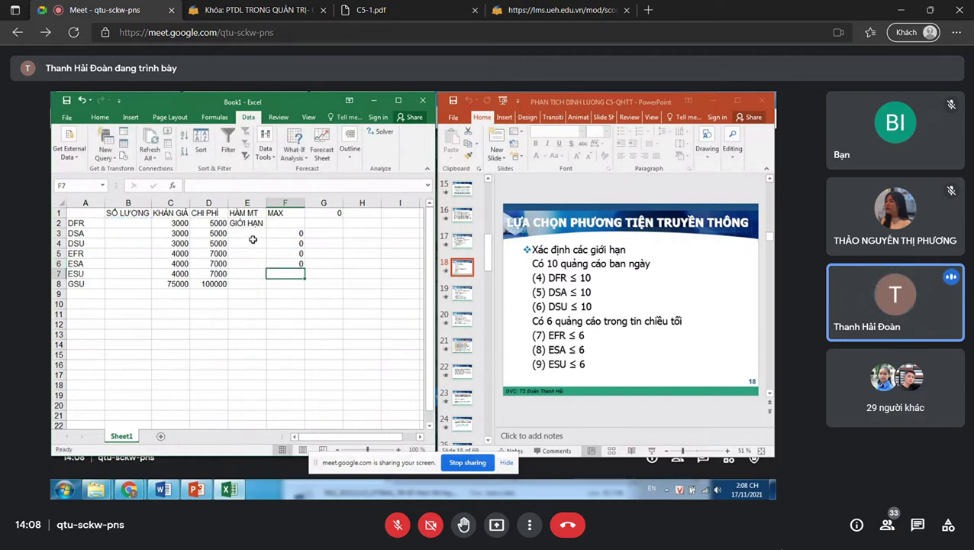
{"action": "type", "text": "="}
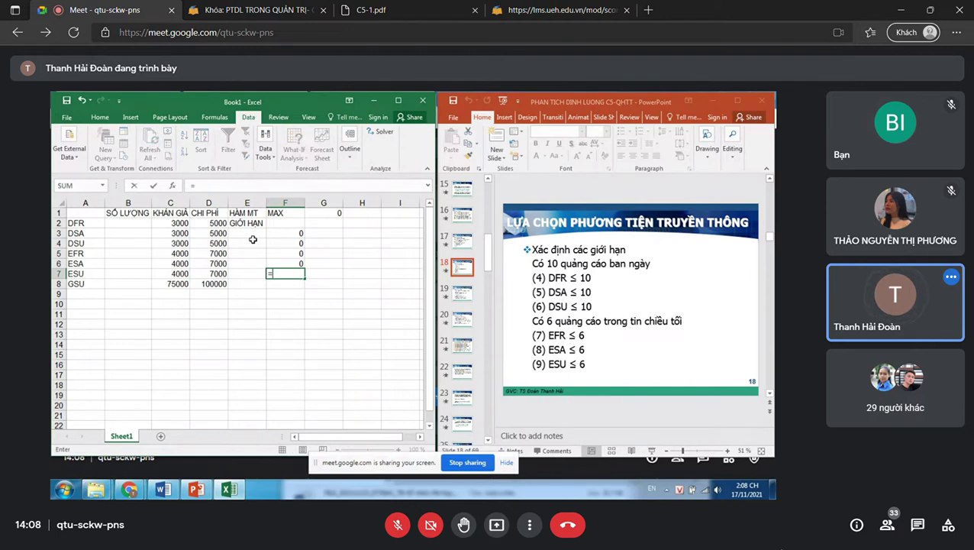
{"action": "left_click", "coordinate": [145, 233]}
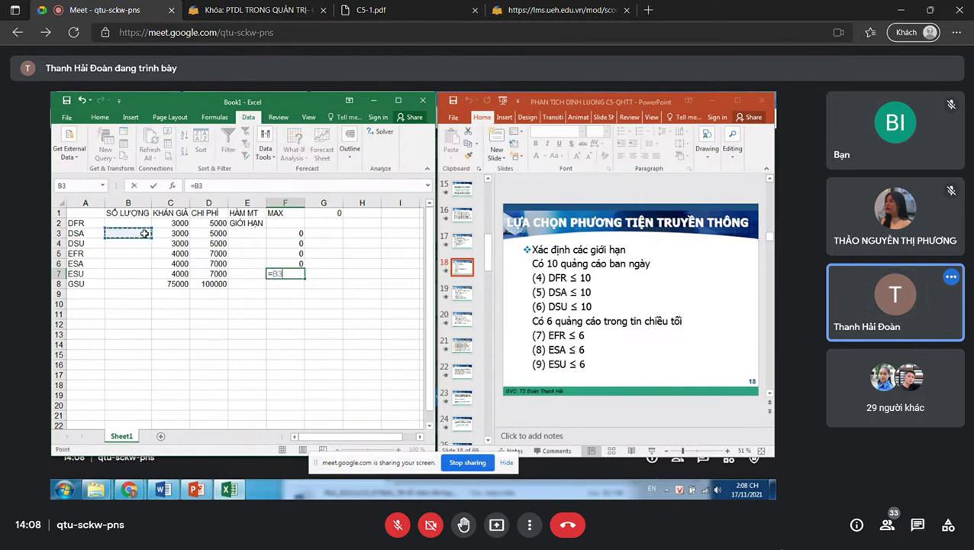
{"action": "key", "text": "Return"}
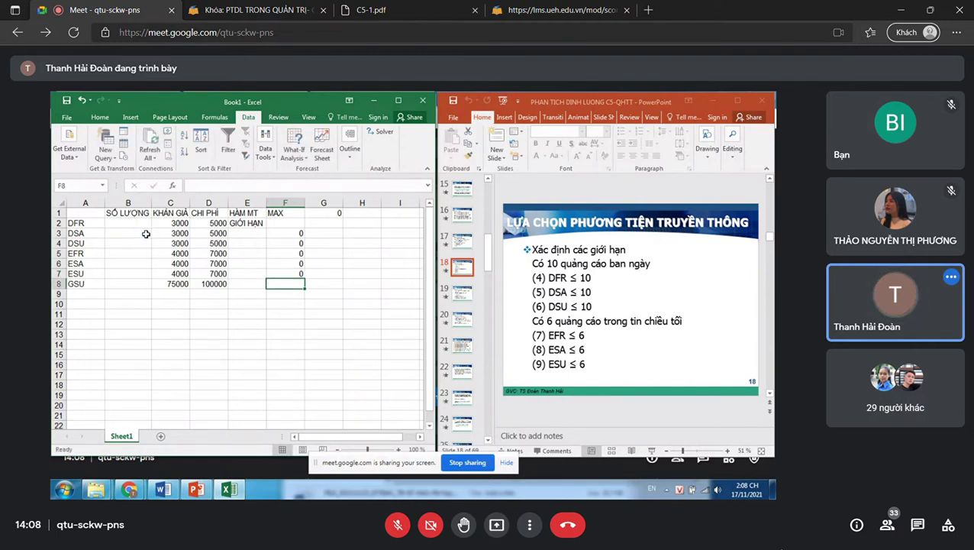
{"action": "type", "text": "="}
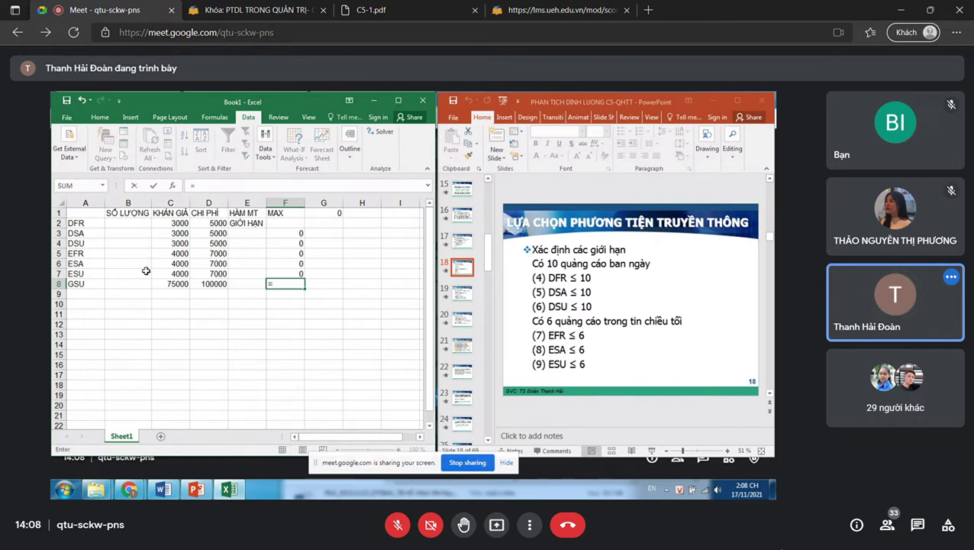
{"action": "left_click", "coordinate": [130, 244]}
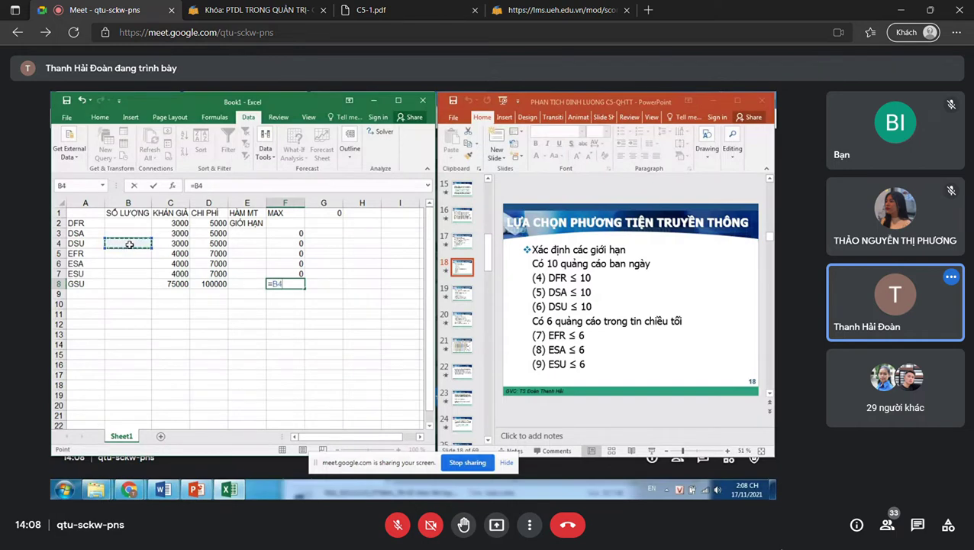
{"action": "key", "text": "Return"}
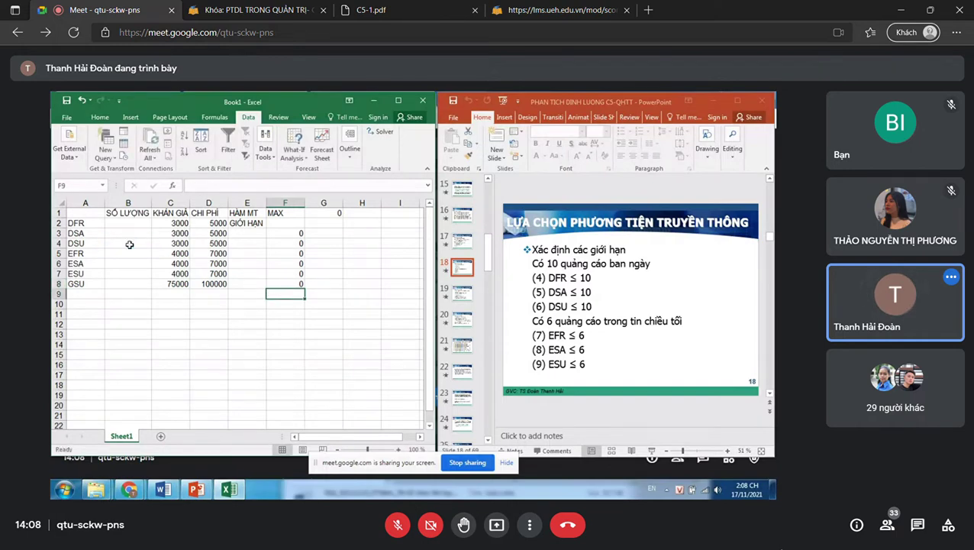
Enter the evening news ad constraints (7) to (9) as =B5, =B6 and =B7 in cells F9, F10 and F11
{"action": "type", "text": "="}
{"action": "left_click", "coordinate": [129, 254]}
{"action": "key", "text": "Return"}
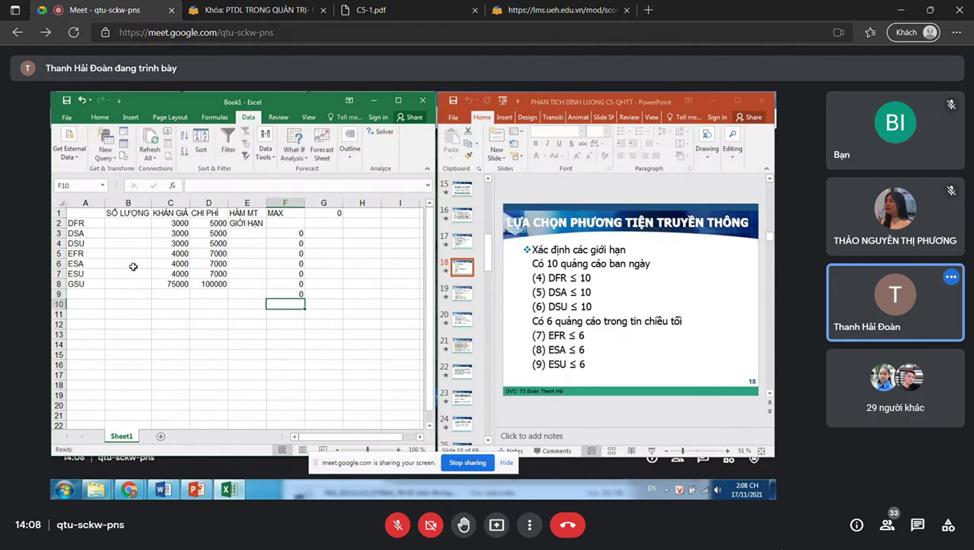
{"action": "left_click", "coordinate": [131, 265]}
{"action": "key", "text": "Return"}
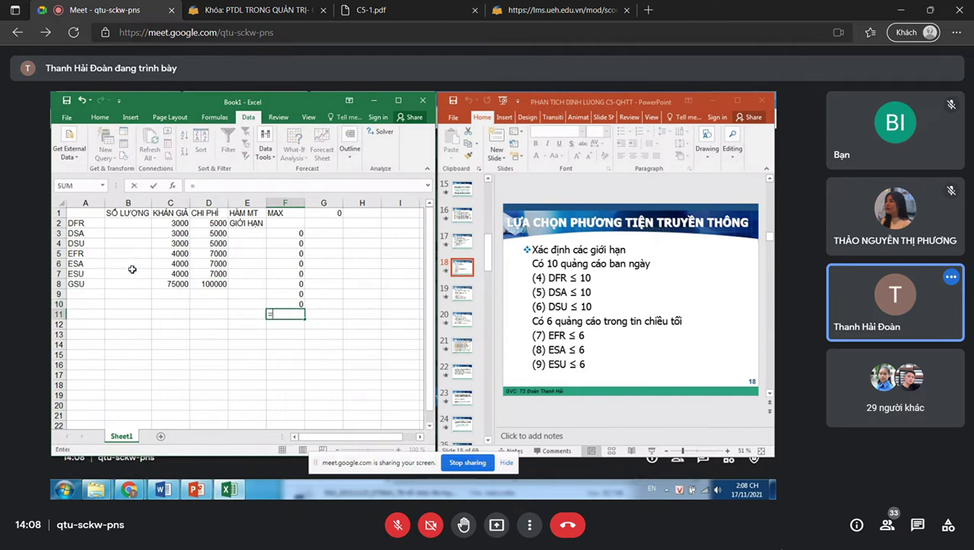
{"action": "type", "text": "="}
{"action": "left_click", "coordinate": [127, 274]}
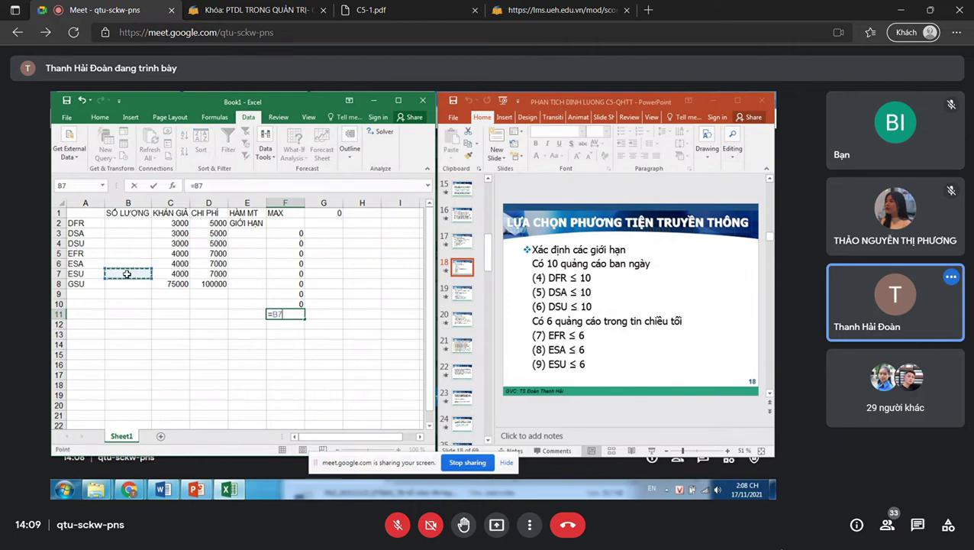
{"action": "key", "text": "Return"}
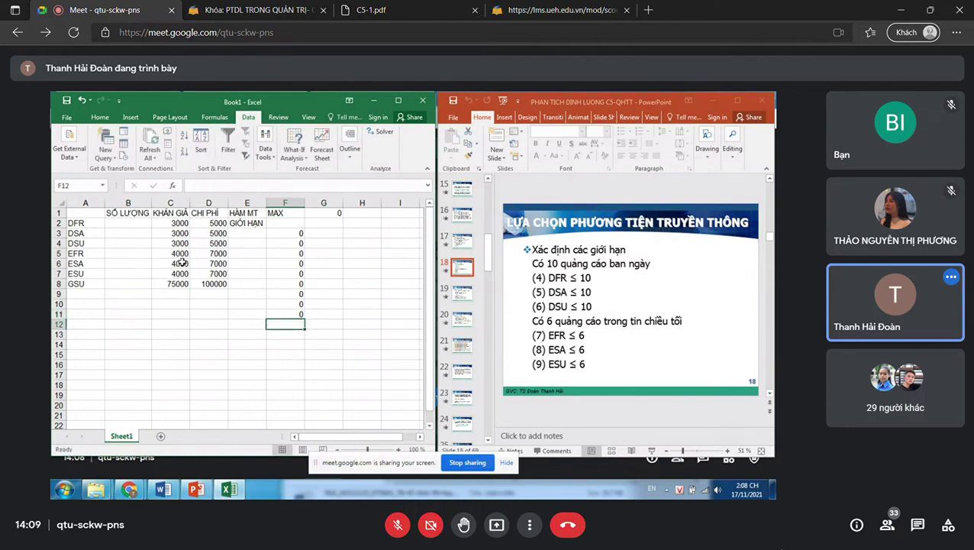
Show slide 19 and enter =B8 in cell F12 for constraint (10), the GSU upper limit
{"action": "left_click", "coordinate": [463, 296]}
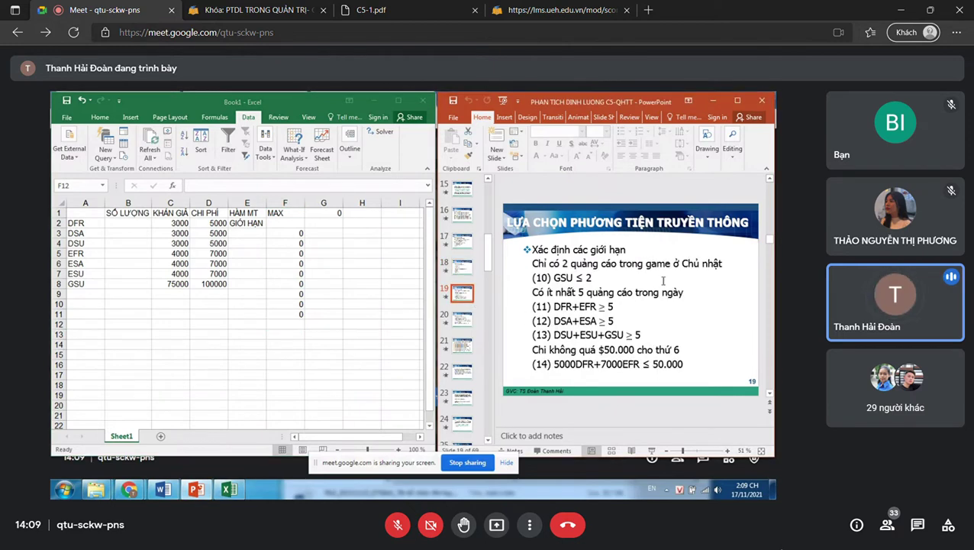
{"action": "left_click", "coordinate": [287, 325]}
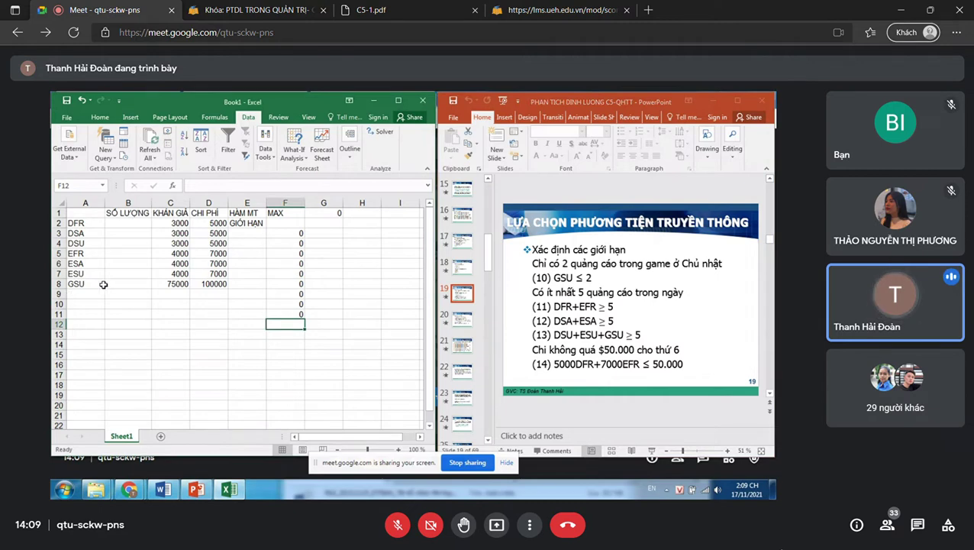
{"action": "type", "text": "="}
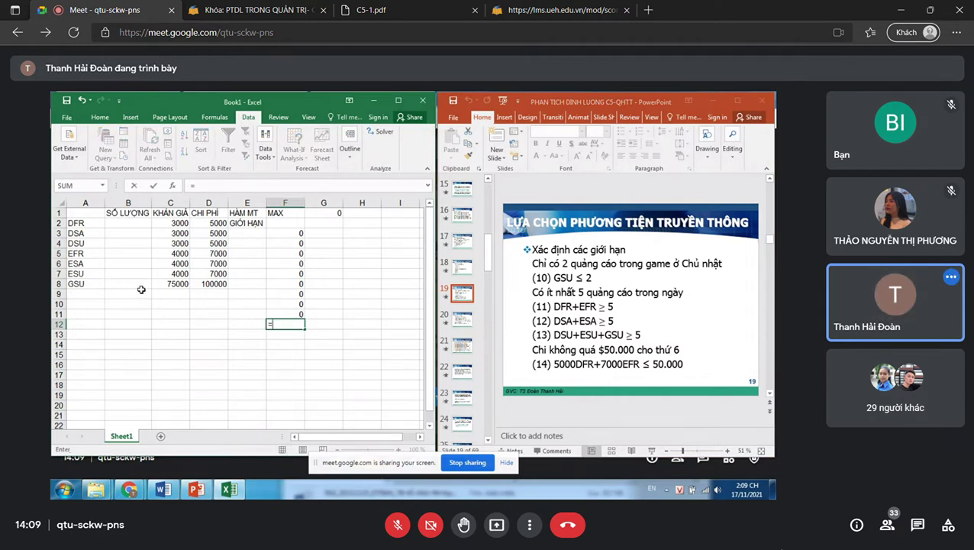
{"action": "left_click", "coordinate": [140, 284]}
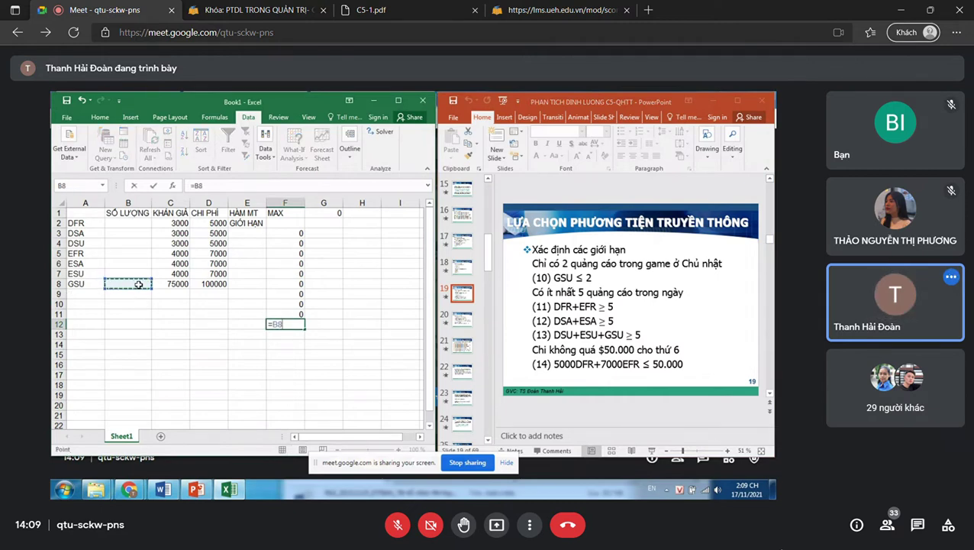
{"action": "key", "text": "Return"}
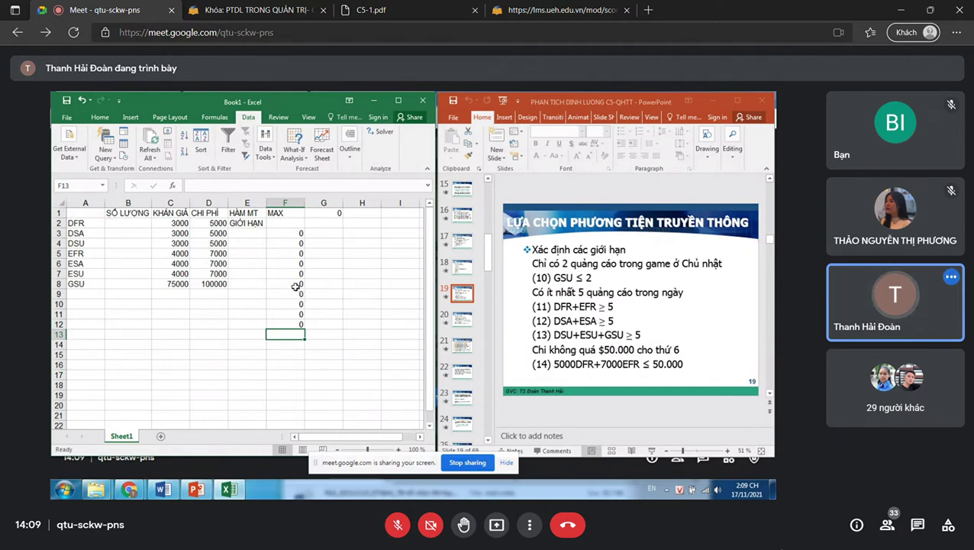
Enter =B2+B5 in cell F13 for constraint (11), DFR+EFR
{"action": "type", "text": "="}
{"action": "left_click", "coordinate": [130, 222]}
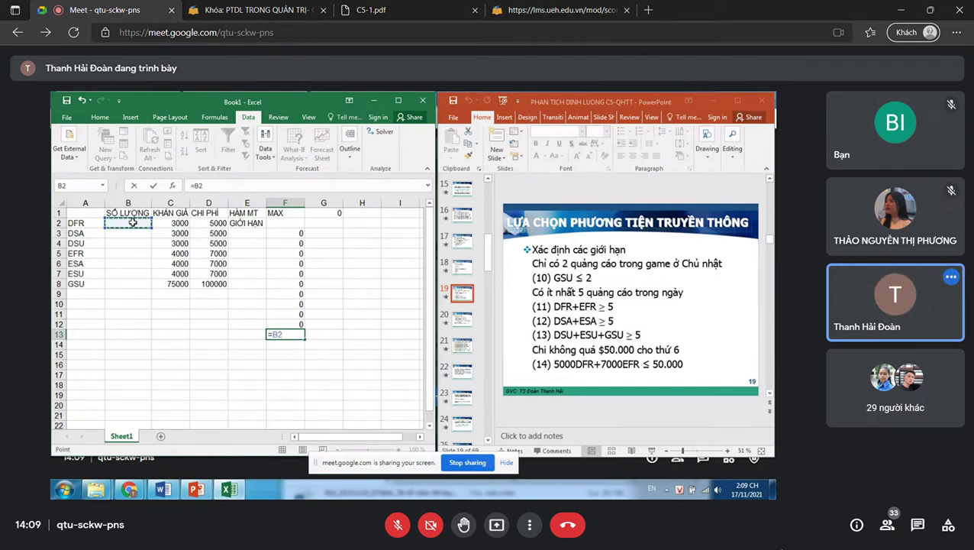
{"action": "type", "text": "+"}
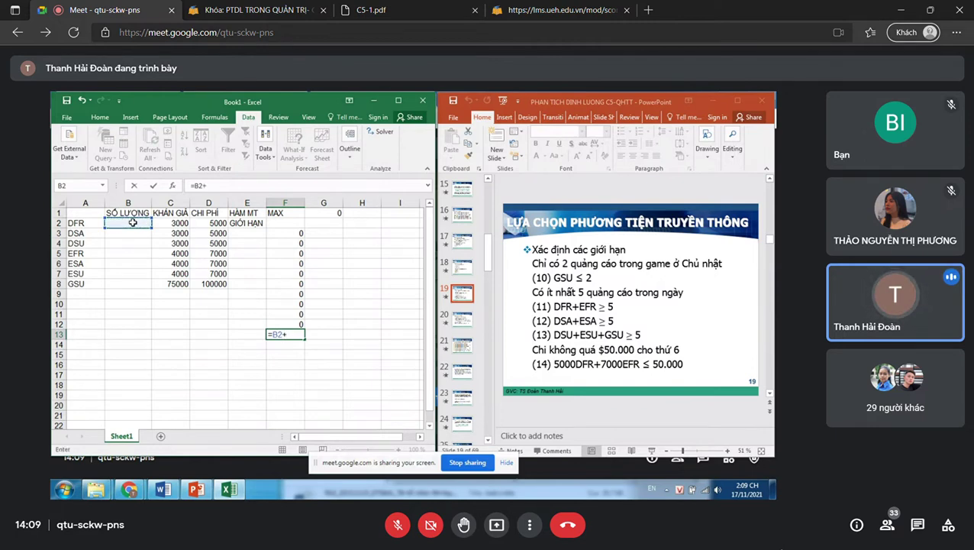
{"action": "left_click", "coordinate": [126, 254]}
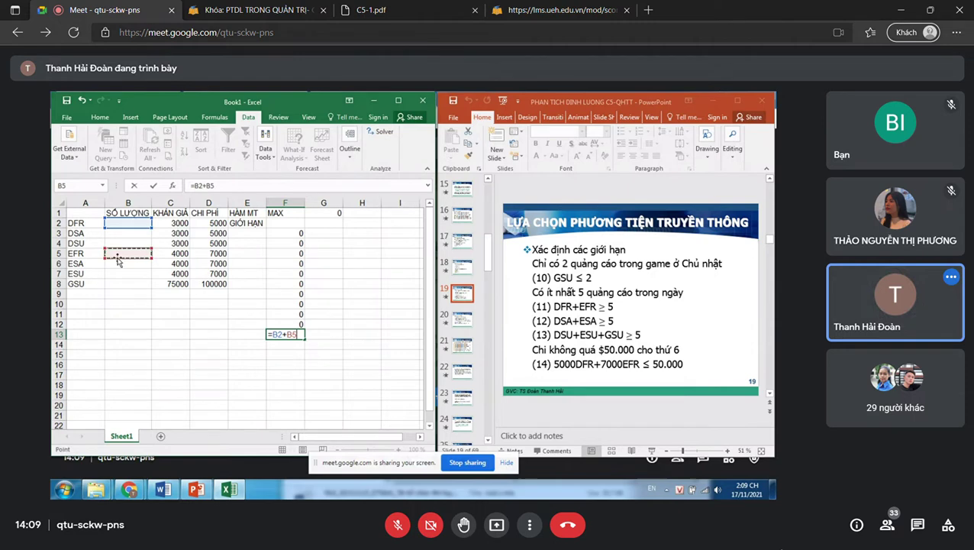
{"action": "key", "text": "Return"}
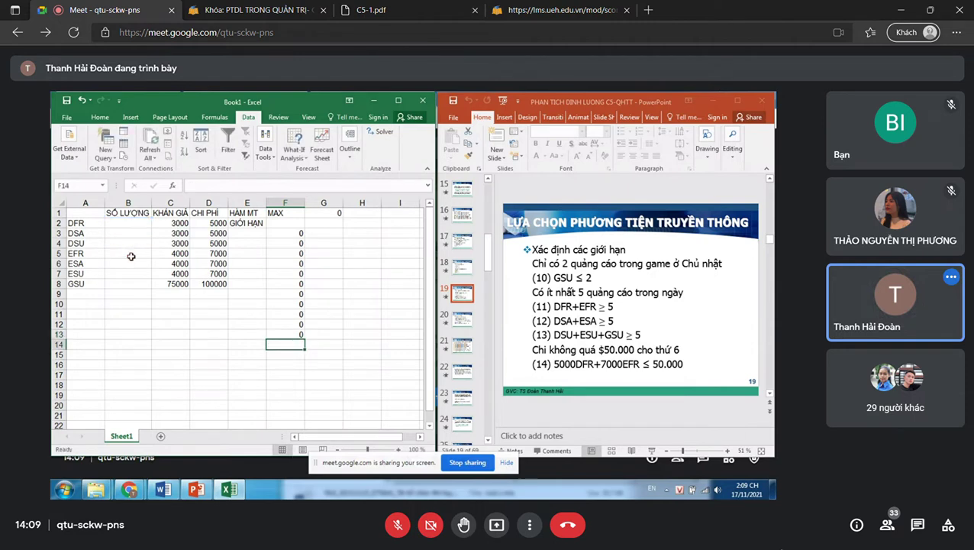
Enter =B3+B6 in cell F14 for constraint (12), DSA+ESA
{"action": "type", "text": "="}
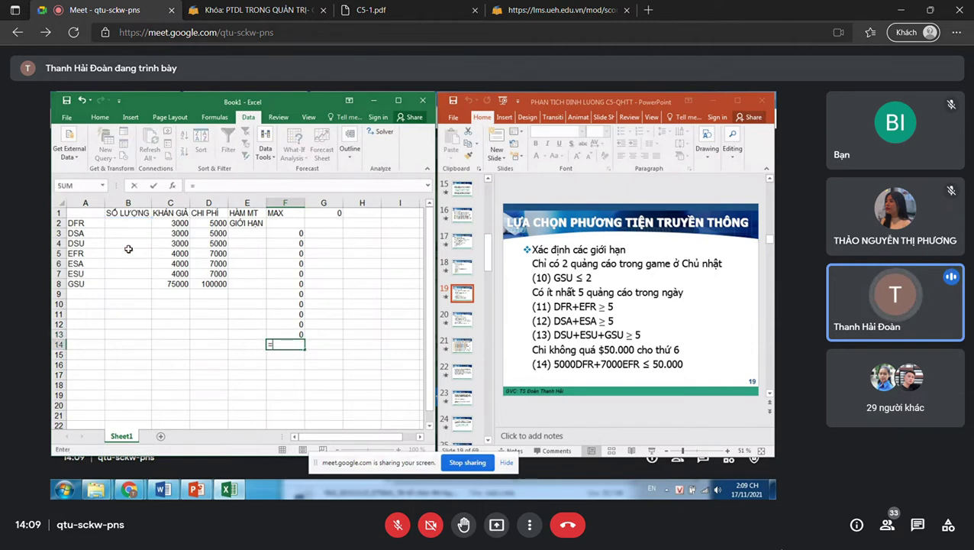
{"action": "left_click", "coordinate": [128, 234]}
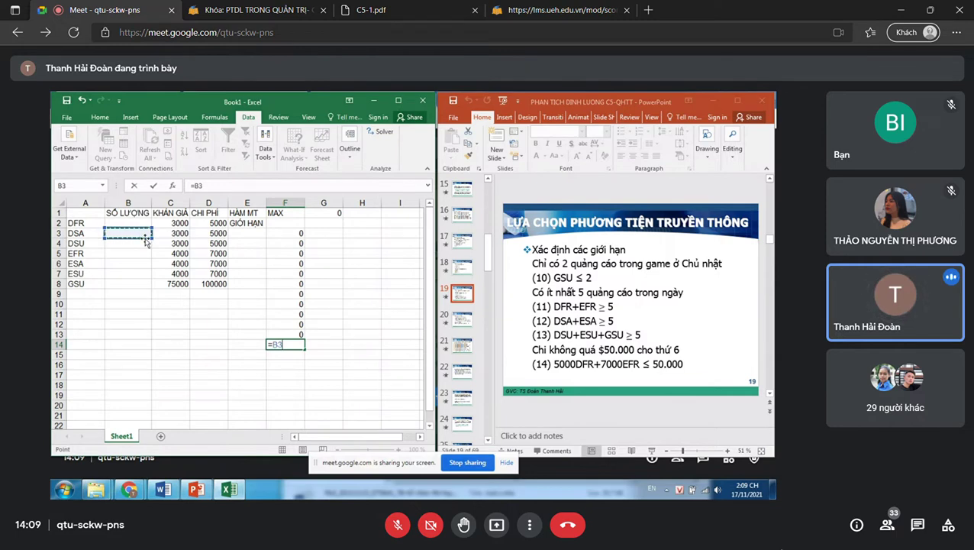
{"action": "type", "text": "+"}
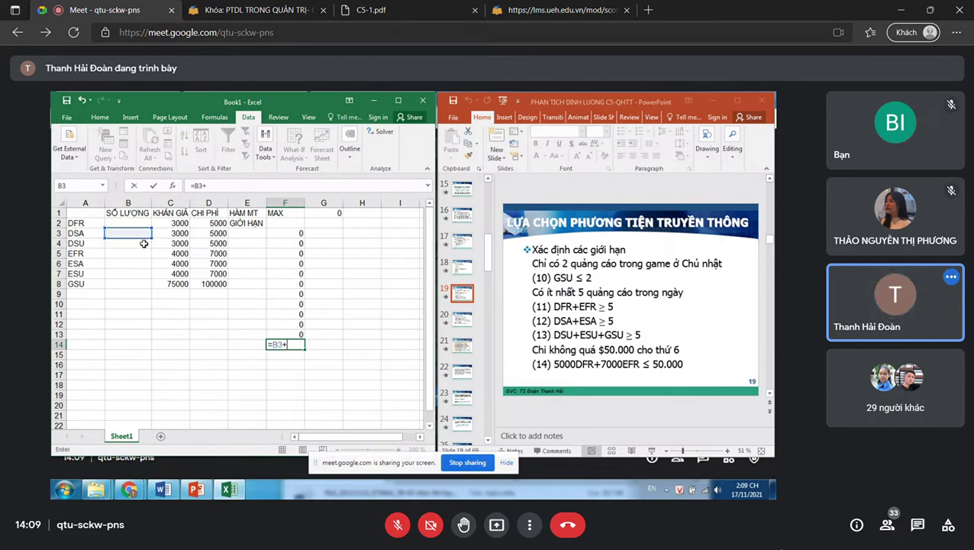
{"action": "left_click", "coordinate": [128, 265]}
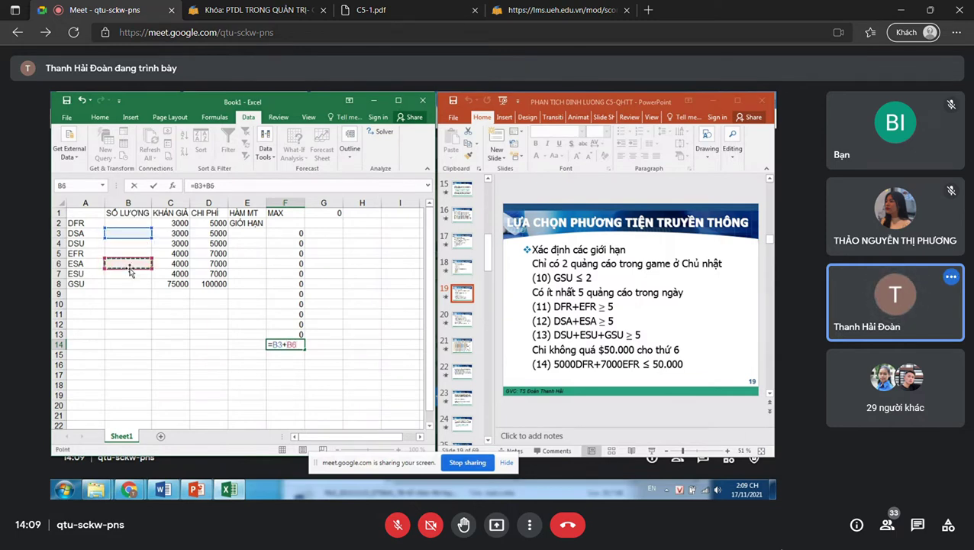
{"action": "key", "text": "Return"}
Enter =B4+B7+B8 in cell F15 for constraint (13), DSU+ESU+GSU
{"action": "type", "text": "="}
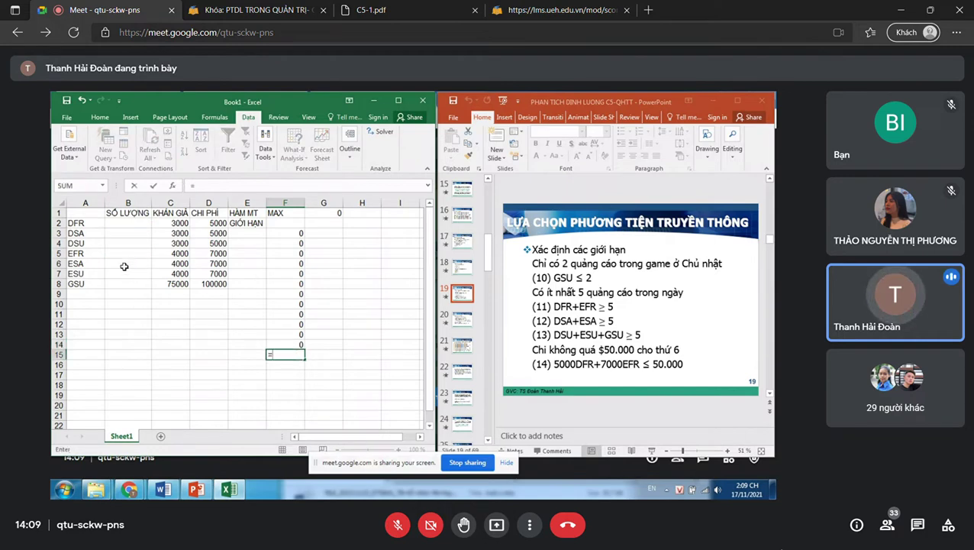
{"action": "left_click", "coordinate": [125, 245]}
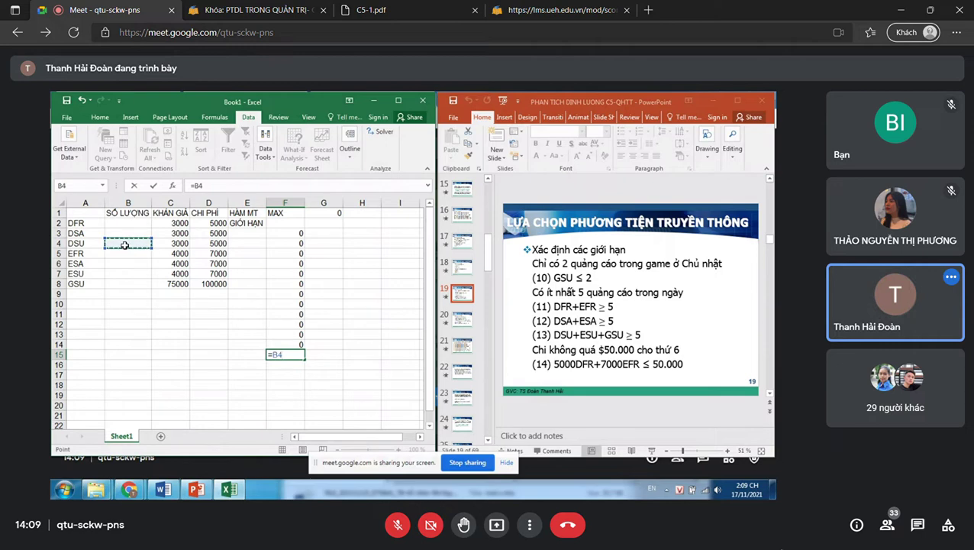
{"action": "type", "text": "+"}
{"action": "left_click", "coordinate": [127, 274]}
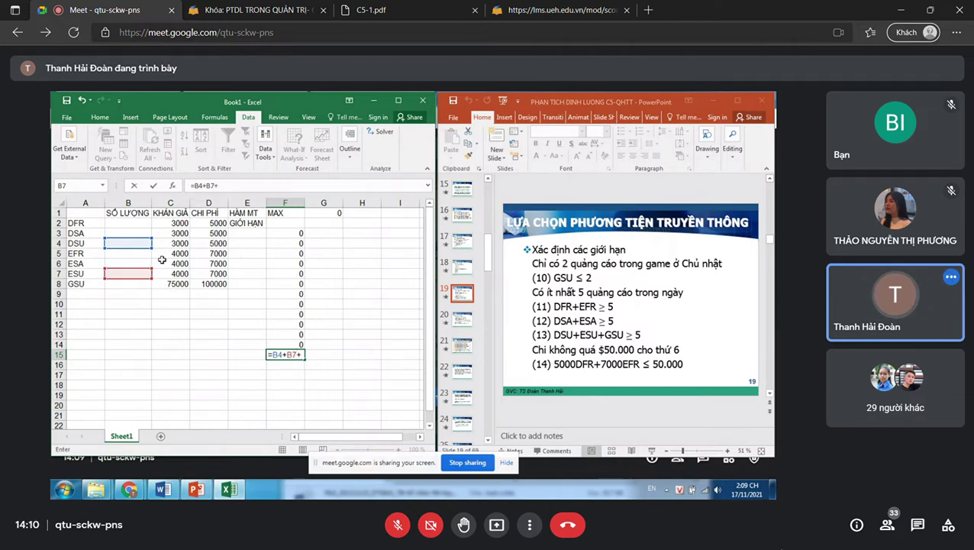
{"action": "type", "text": "+"}
{"action": "left_click", "coordinate": [128, 285]}
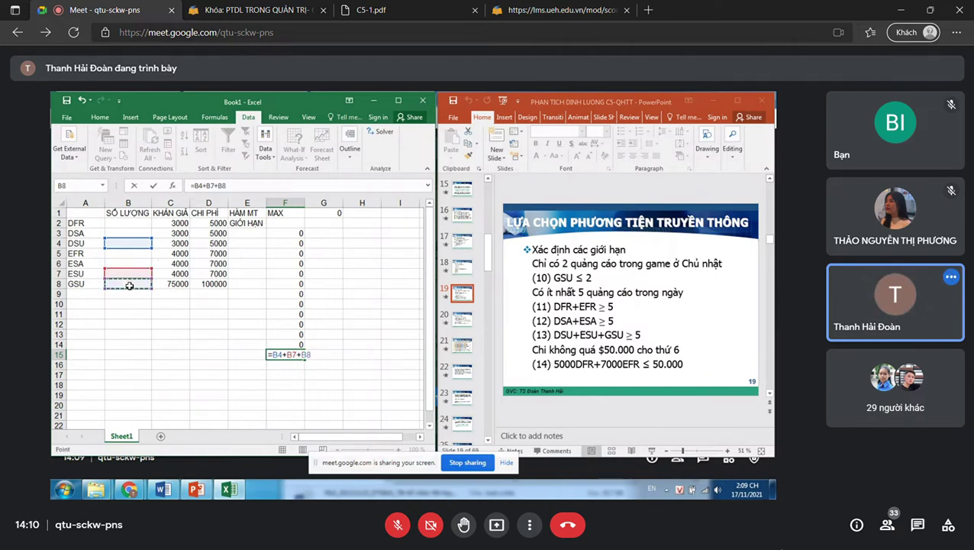
{"action": "key", "text": "Return"}
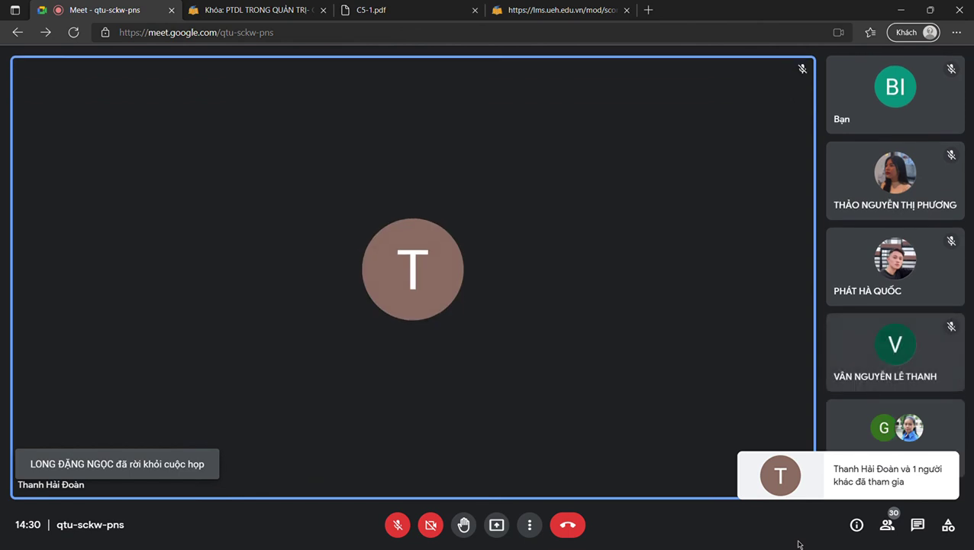
Switch to the LMS lecture player and review the MSI interview problem, its cost table and the variable definitions on slides 24 to 26
{"action": "left_click", "coordinate": [554, 9]}
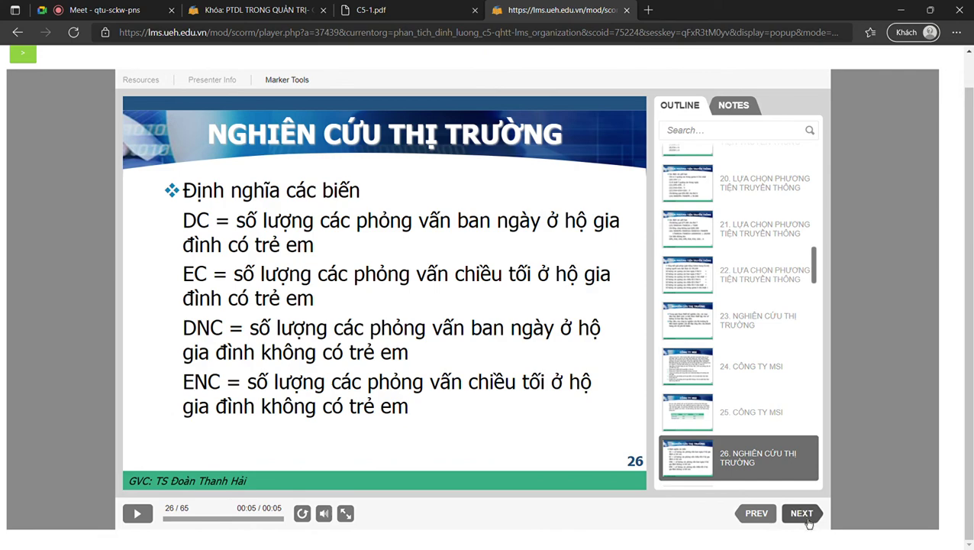
{"action": "left_click", "coordinate": [766, 519]}
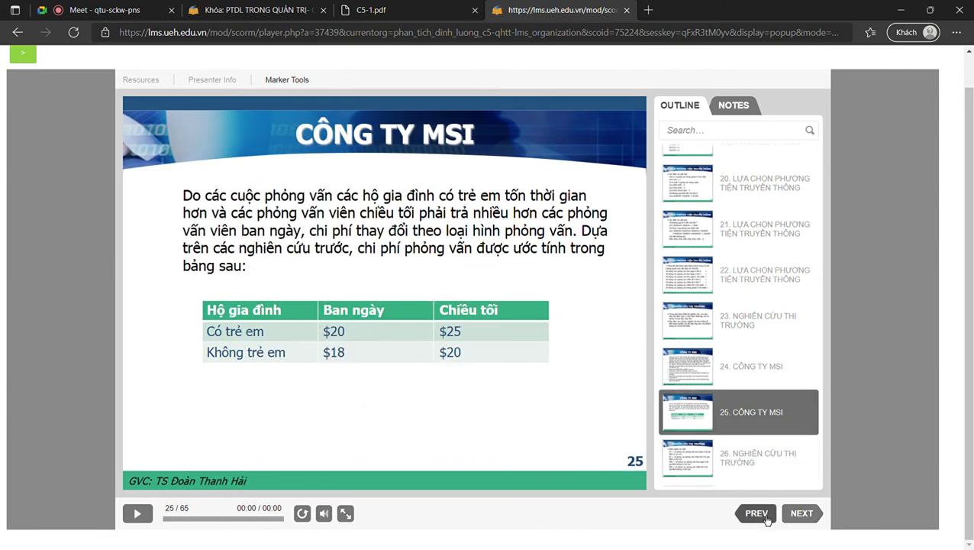
{"action": "left_click", "coordinate": [766, 519]}
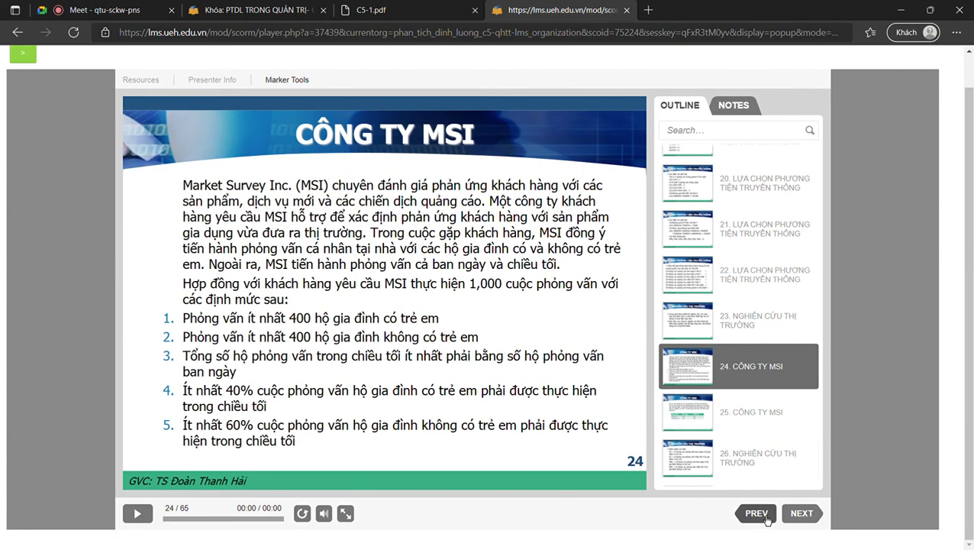
{"action": "left_click", "coordinate": [814, 517]}
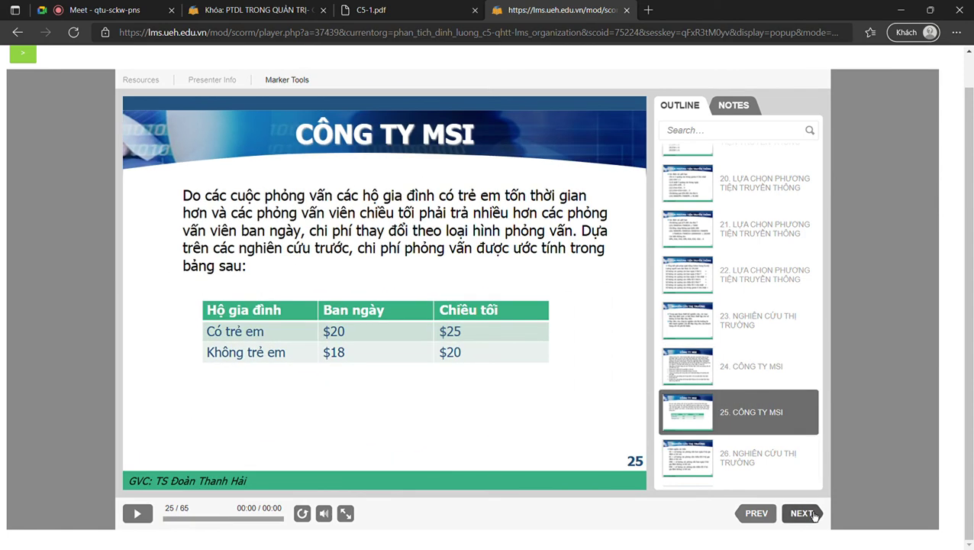
{"action": "left_click", "coordinate": [815, 516]}
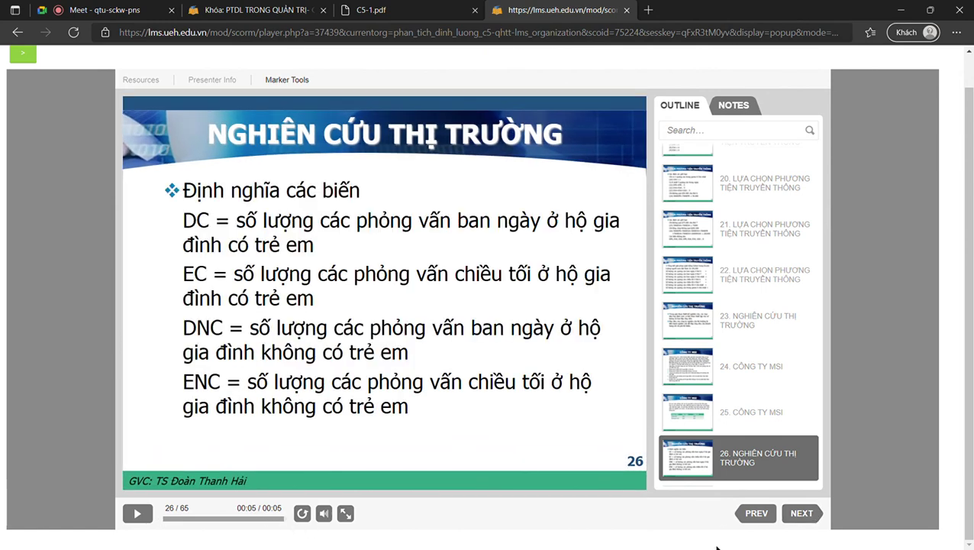
Go through market research slides 27 to 29, showing the full objective function, constraints and optimal solution
{"action": "left_click", "coordinate": [801, 519]}
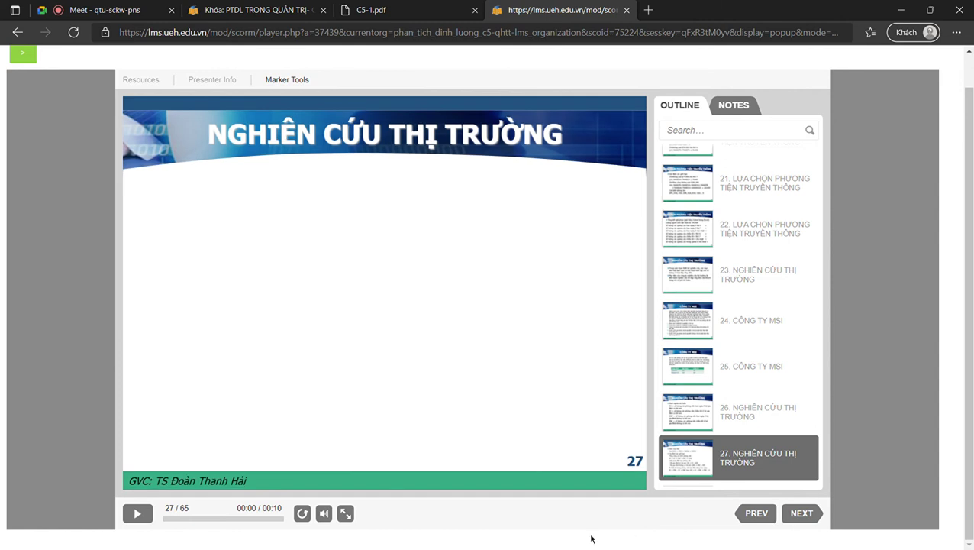
{"action": "left_click", "coordinate": [279, 519]}
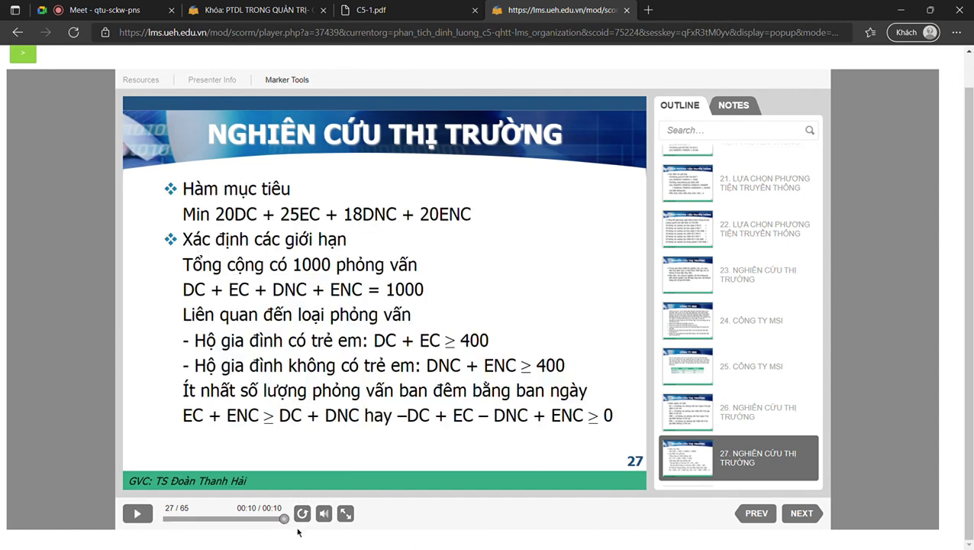
{"action": "left_click", "coordinate": [804, 526]}
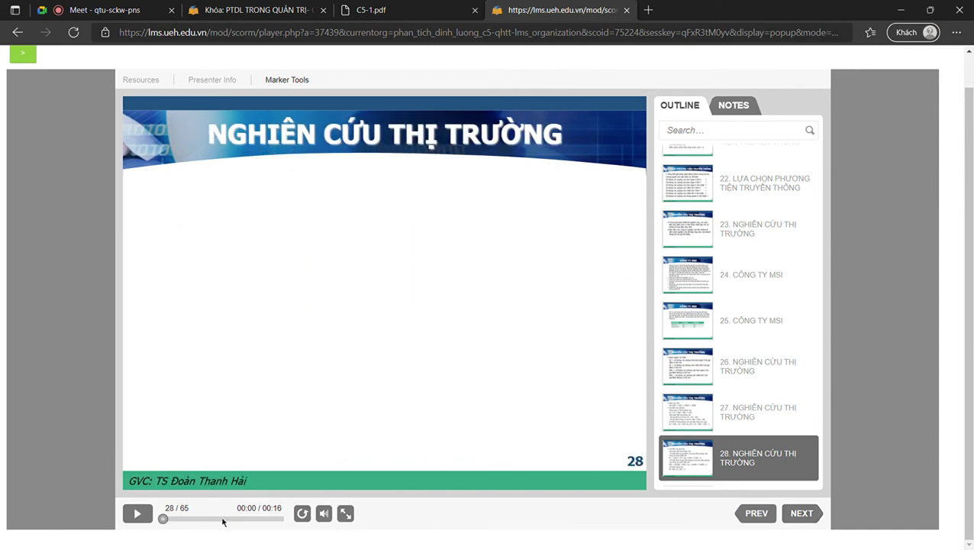
{"action": "left_click", "coordinate": [280, 519]}
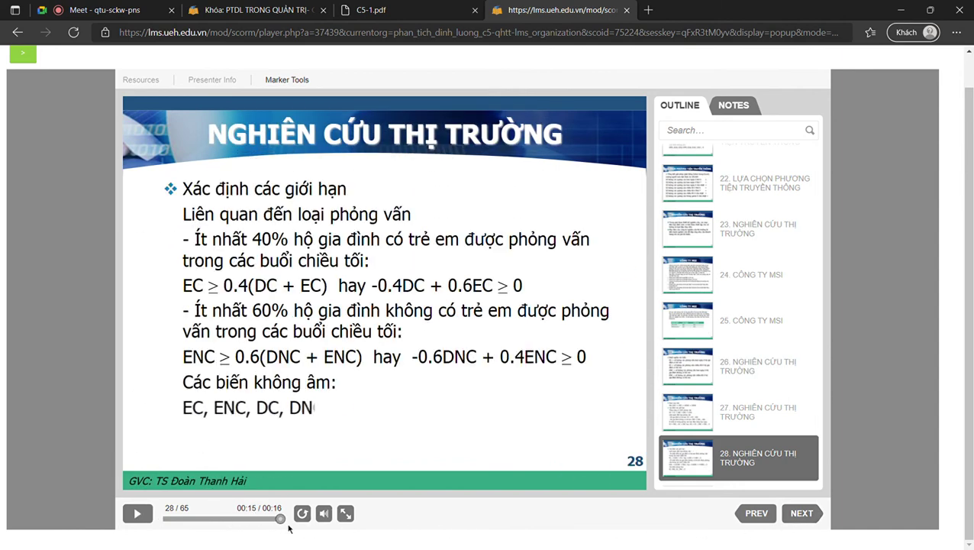
{"action": "left_click", "coordinate": [803, 527]}
{"action": "left_click", "coordinate": [281, 519]}
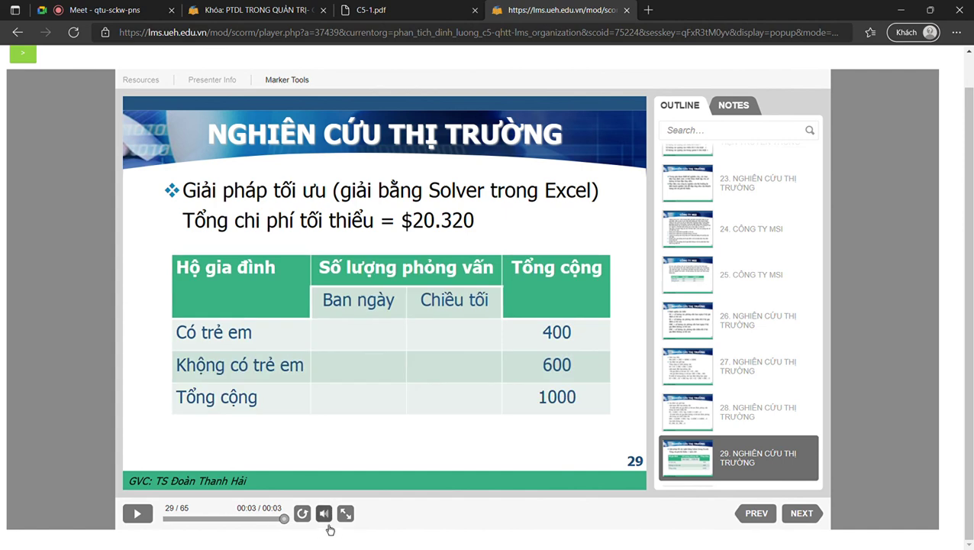
Go through slides 30 to 32 on portfolio selection, covering the introduction, the Winslow Savings problem and the variable definitions
{"action": "left_click", "coordinate": [802, 514]}
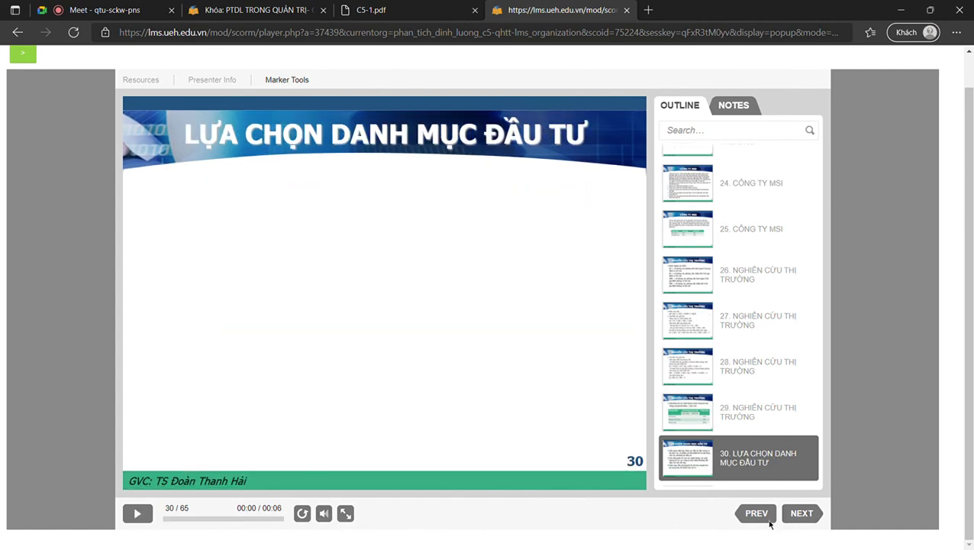
{"action": "left_click", "coordinate": [255, 519]}
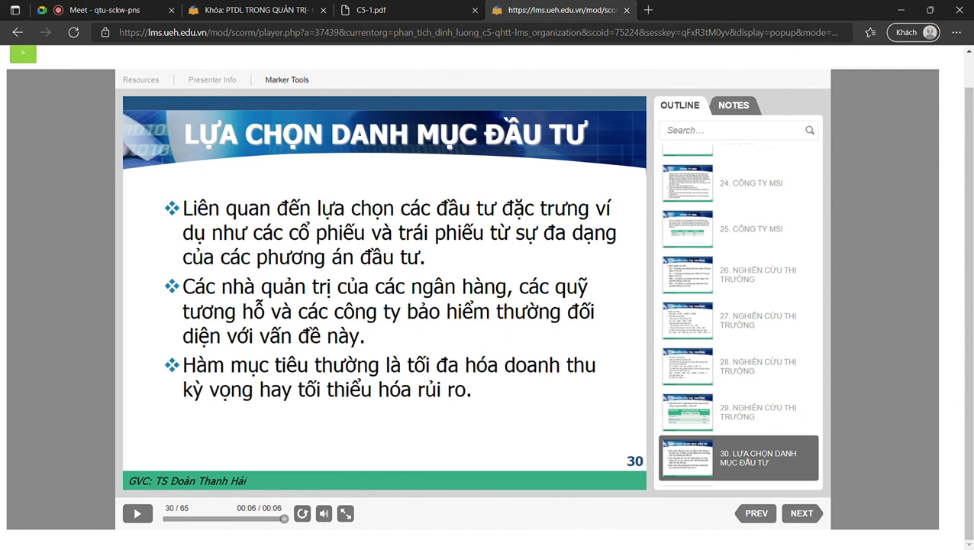
{"action": "left_click", "coordinate": [802, 514]}
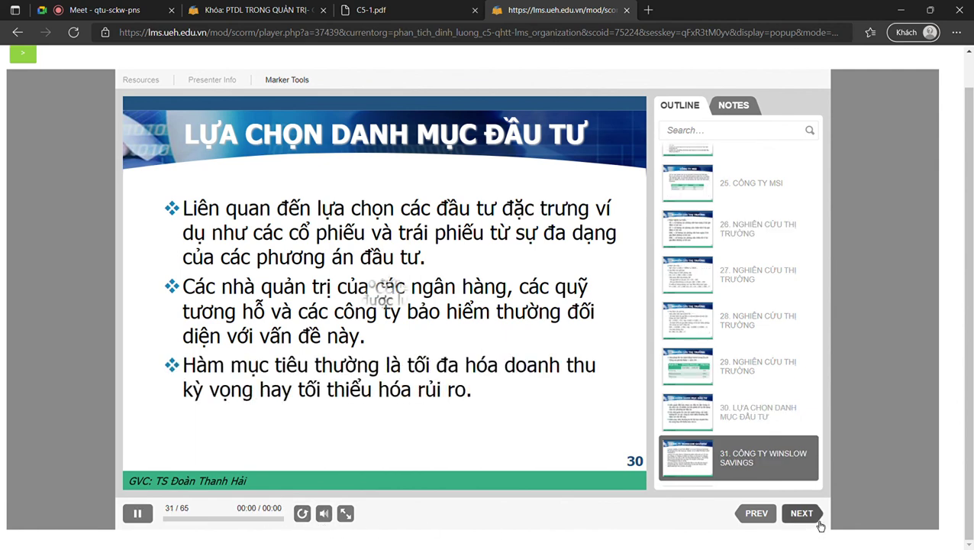
{"action": "left_click", "coordinate": [258, 518]}
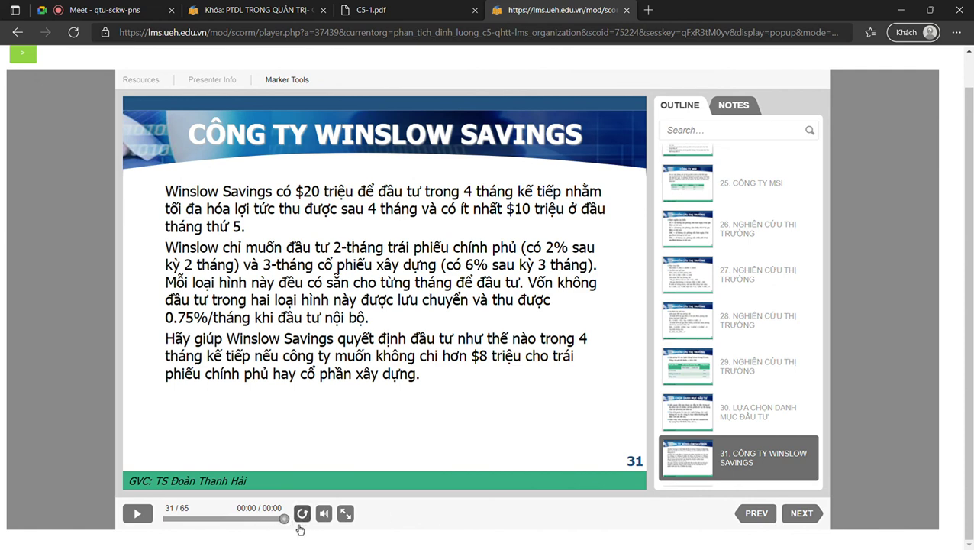
{"action": "left_click", "coordinate": [802, 514]}
{"action": "left_click", "coordinate": [176, 518]}
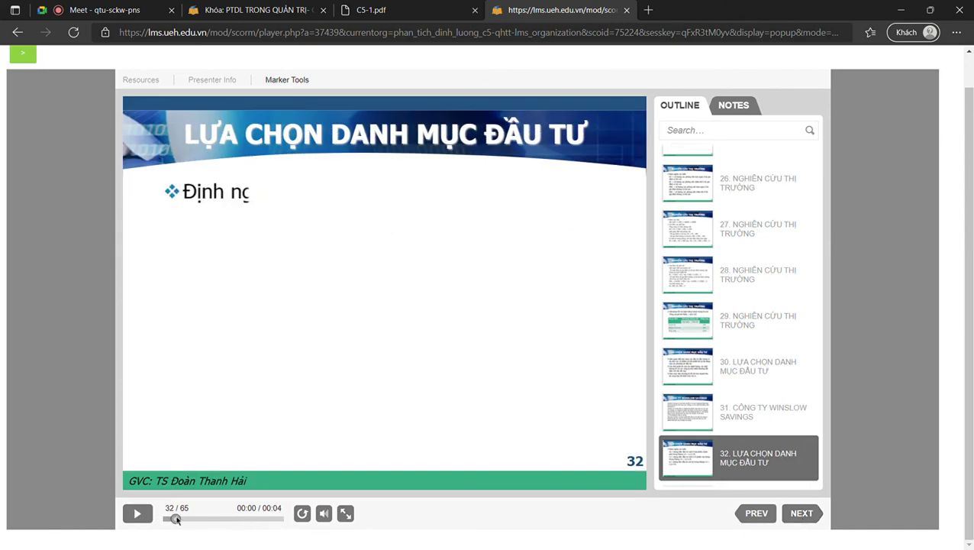
Examine the portfolio objective function and constraints (1) to (5) in full on slides 33 to 35, and advance to slide 36
{"action": "left_click", "coordinate": [802, 513]}
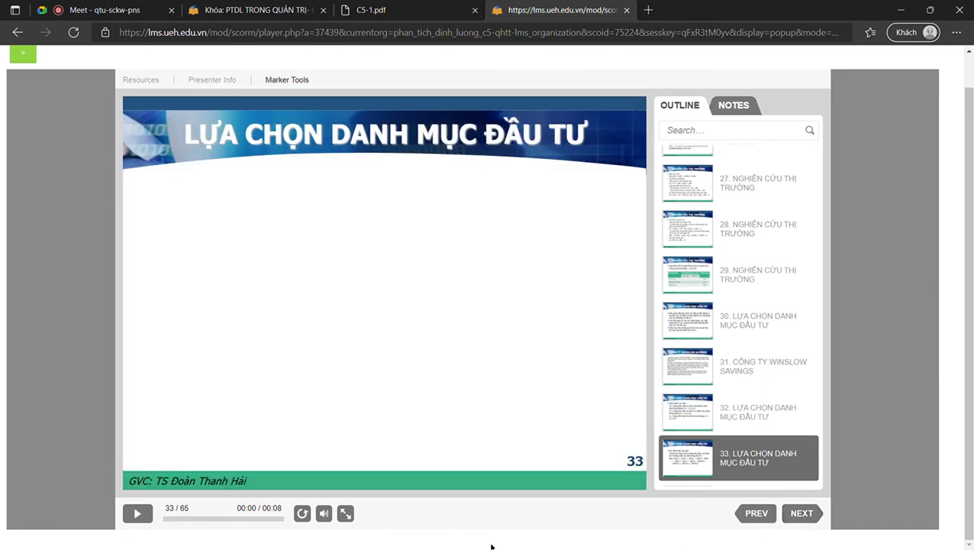
{"action": "left_click", "coordinate": [282, 519]}
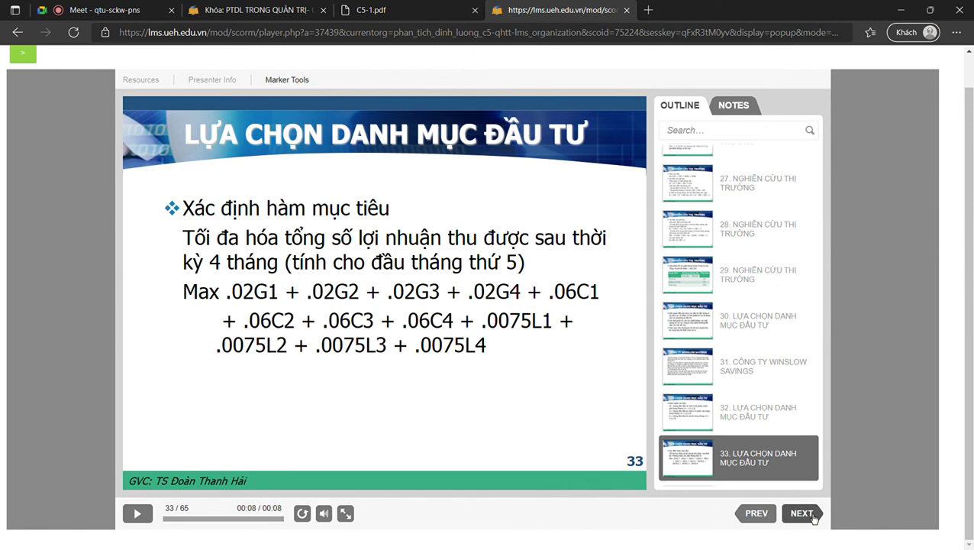
{"action": "left_click", "coordinate": [801, 514]}
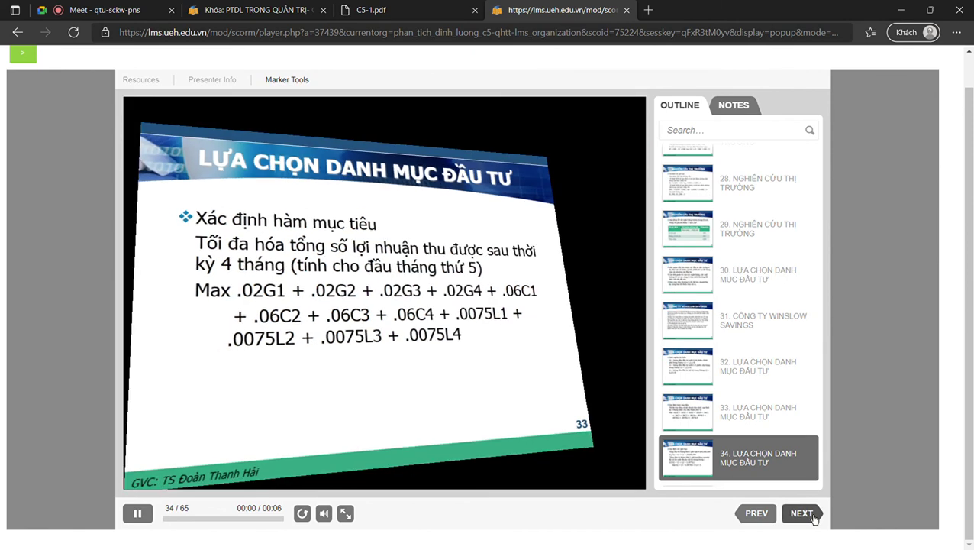
{"action": "left_click", "coordinate": [284, 518]}
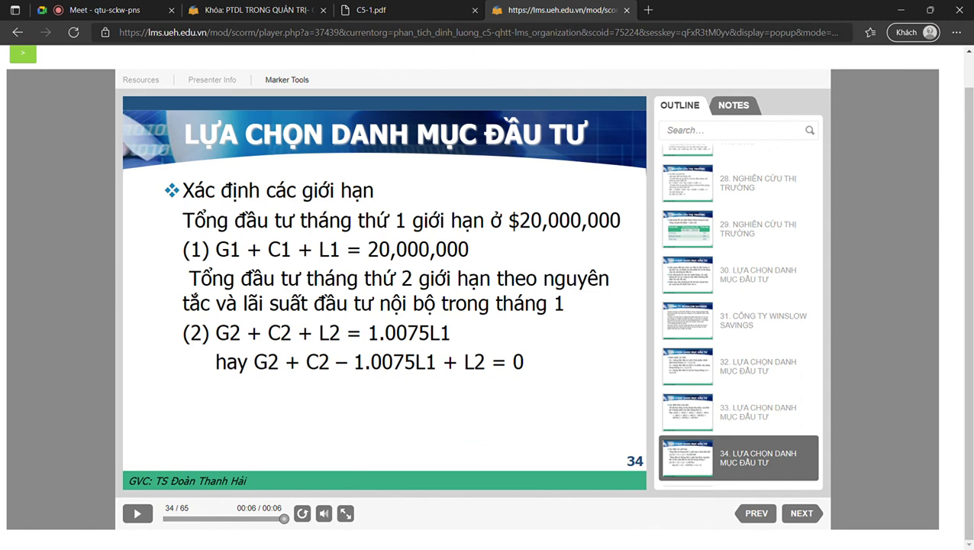
{"action": "left_click", "coordinate": [812, 518]}
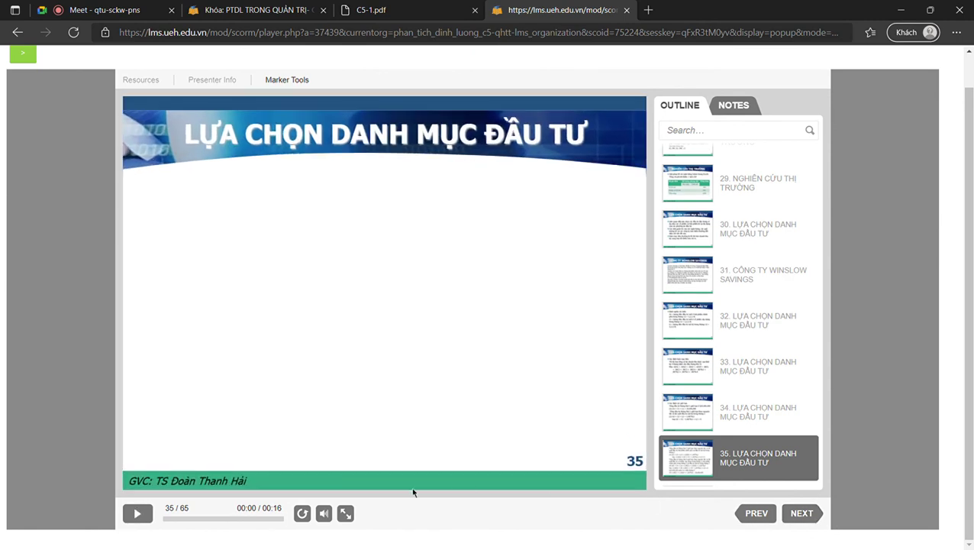
{"action": "left_click", "coordinate": [282, 520]}
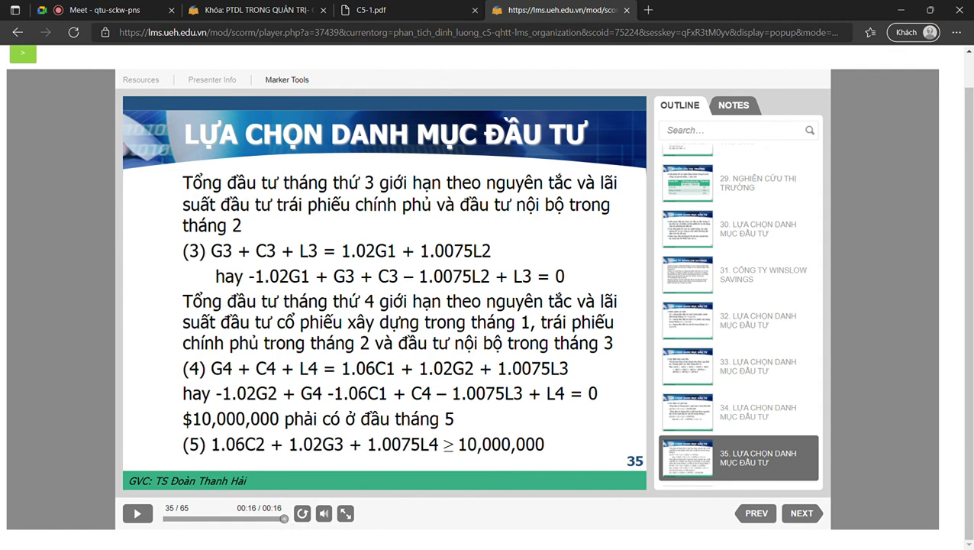
{"action": "left_click", "coordinate": [811, 519]}
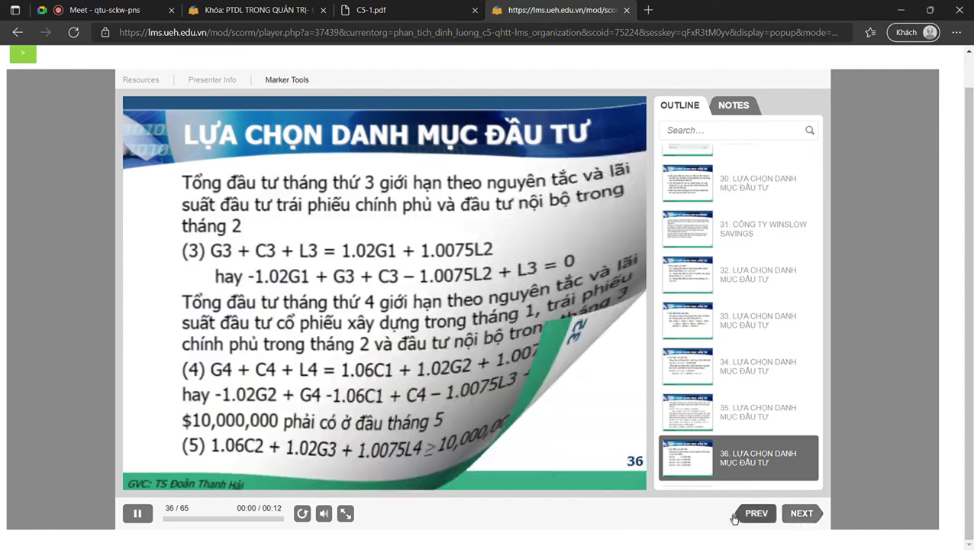